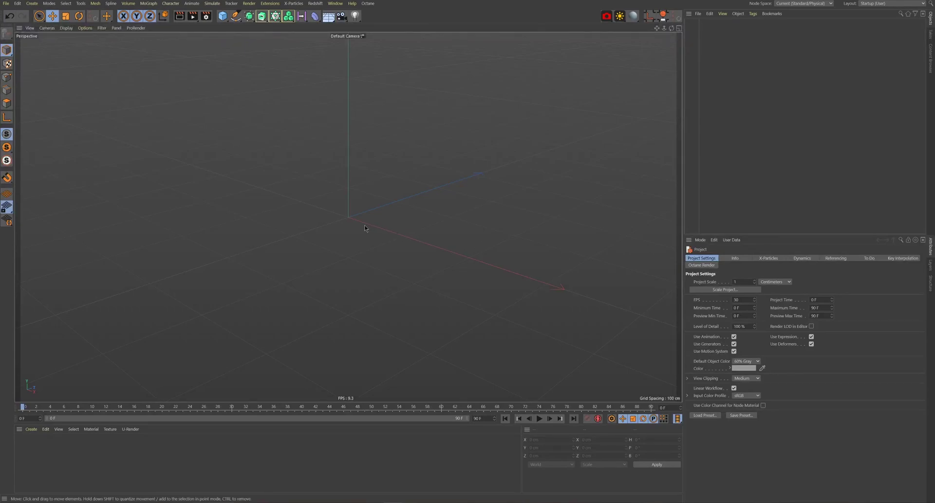
- In Render Settings, set Output Width 1200 and Height 1920, then close the window
click(207, 19)
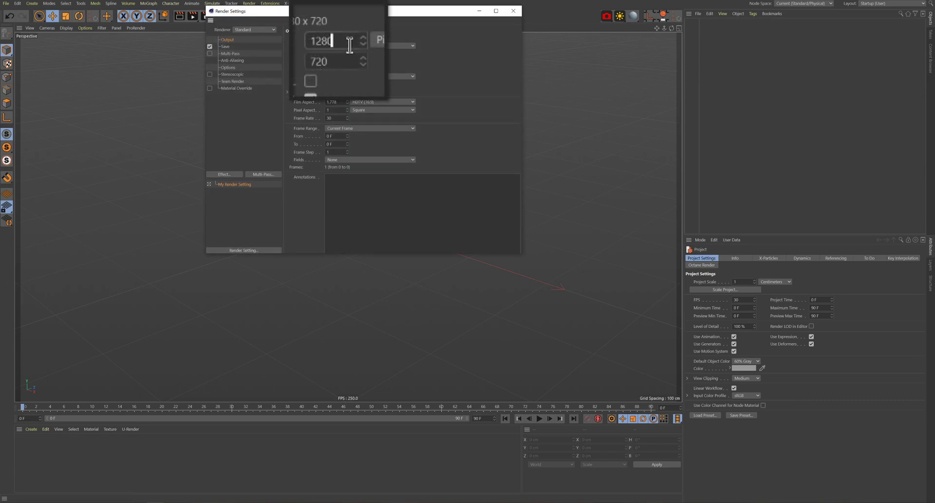
double_click(349, 45)
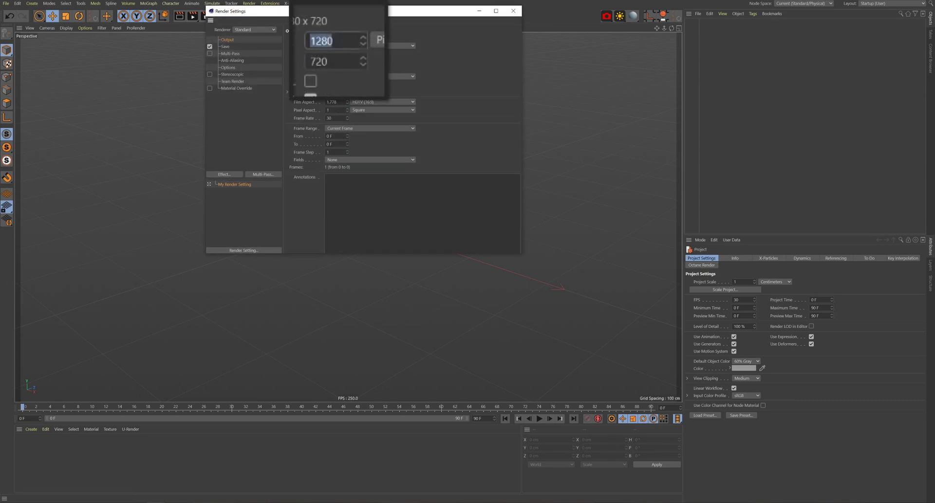
text(1200)
key(Tab)
text(1920)
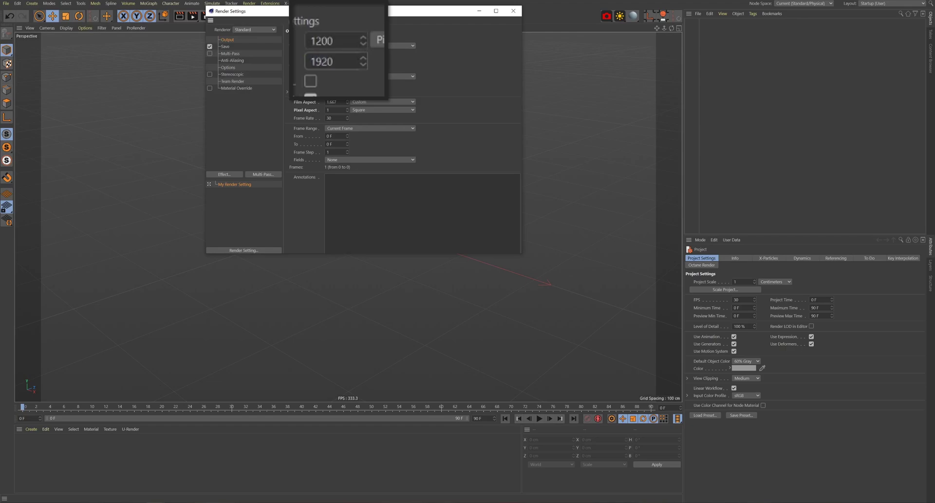
key(Return)
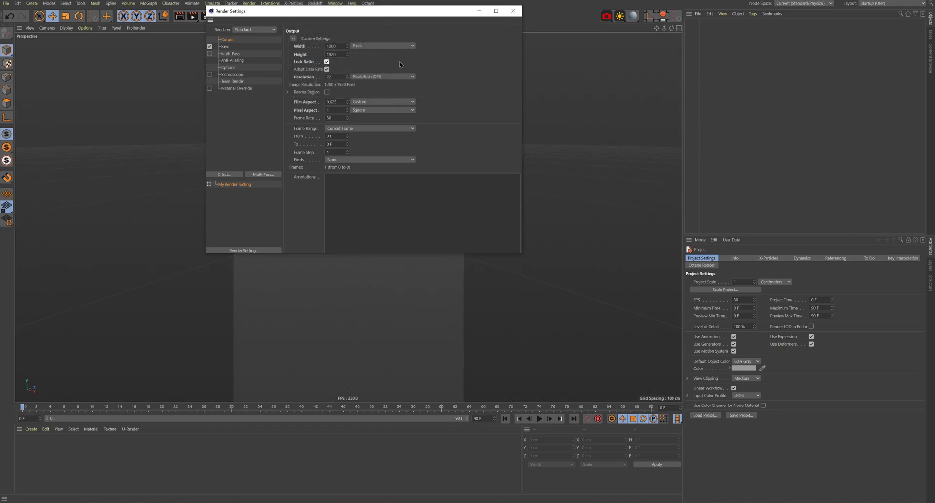
click(514, 11)
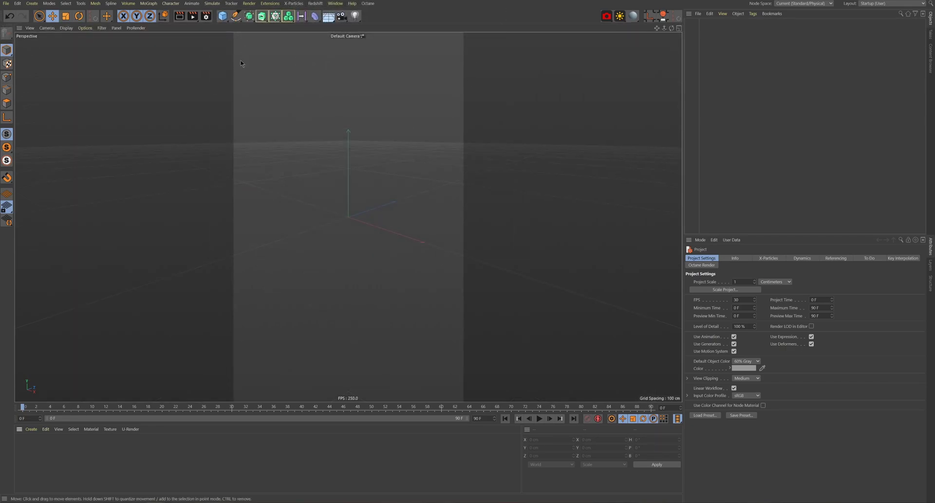
- Add a camera, look through it, and set its heading and pitch rotation to 0
click(342, 17)
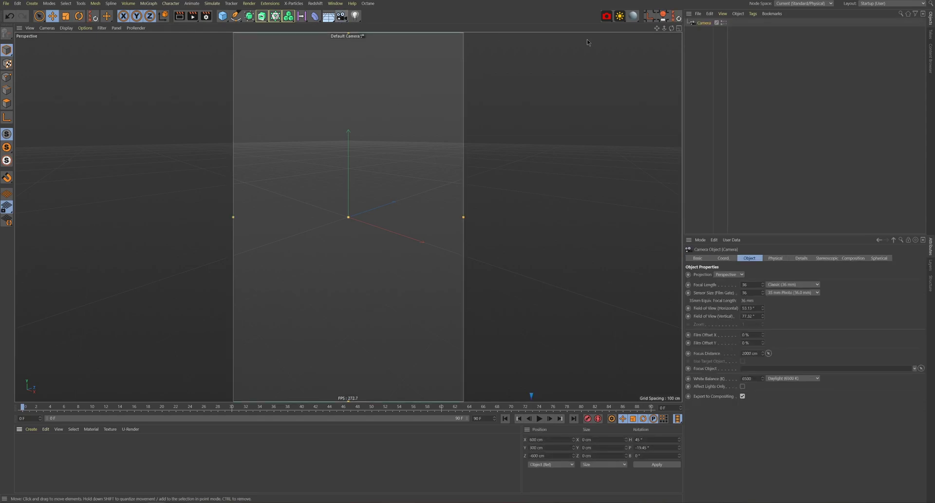
click(725, 28)
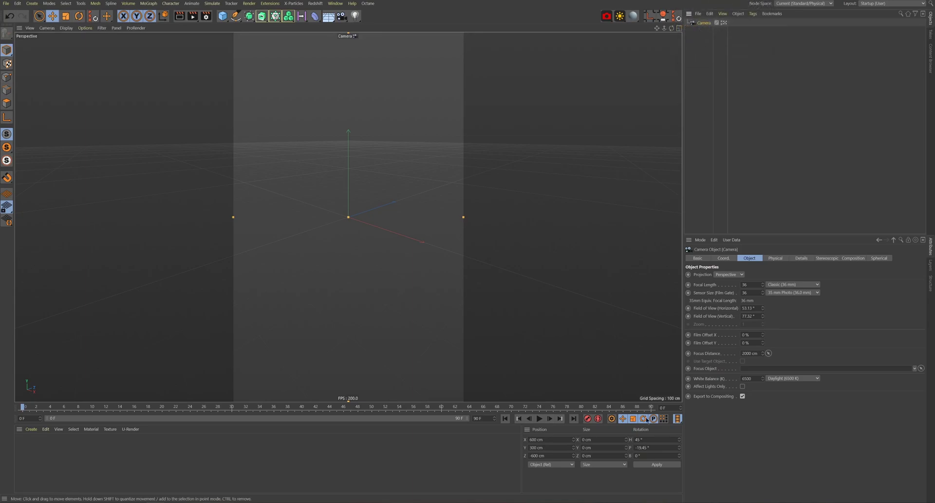
click(648, 441)
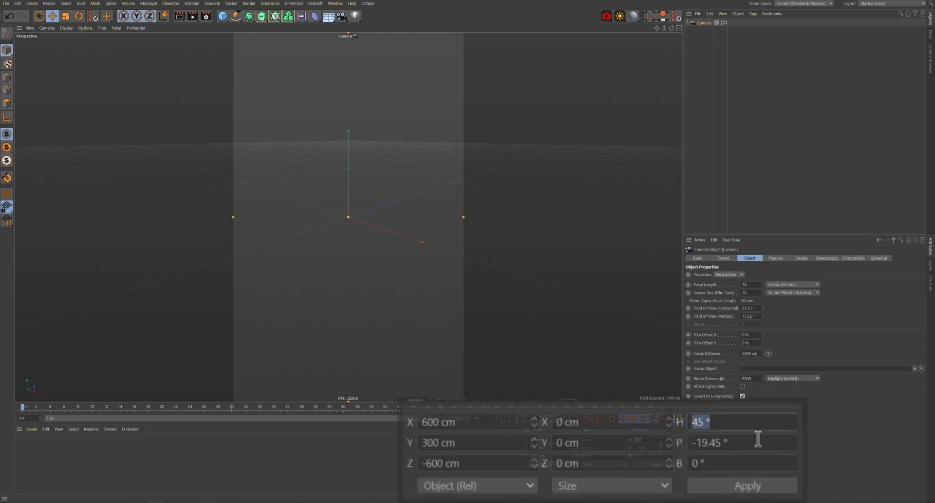
key(BackSpace)
text(0)
key(Tab)
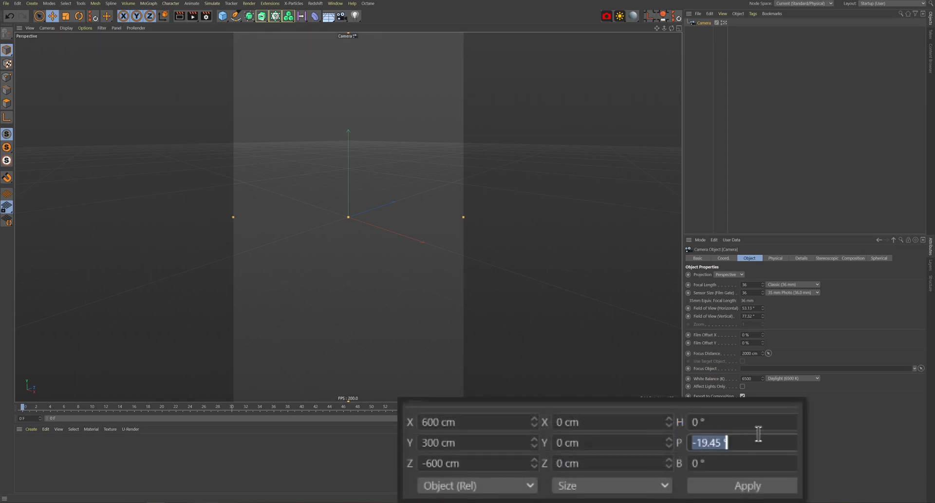
text(0)
key(Return)
- Set the camera's X and Y position to 0
click(481, 420)
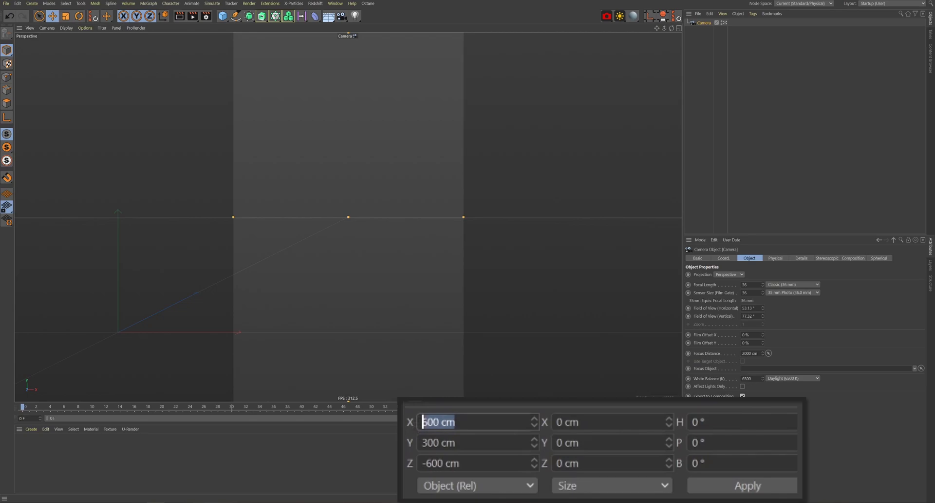
key(BackSpace)
text(0)
key(Tab)
key(BackSpace)
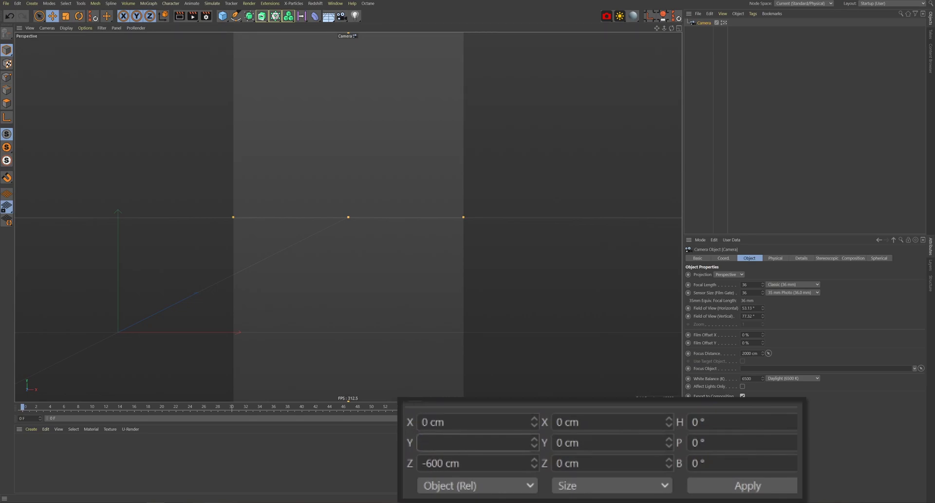
text(0)
key(Return)
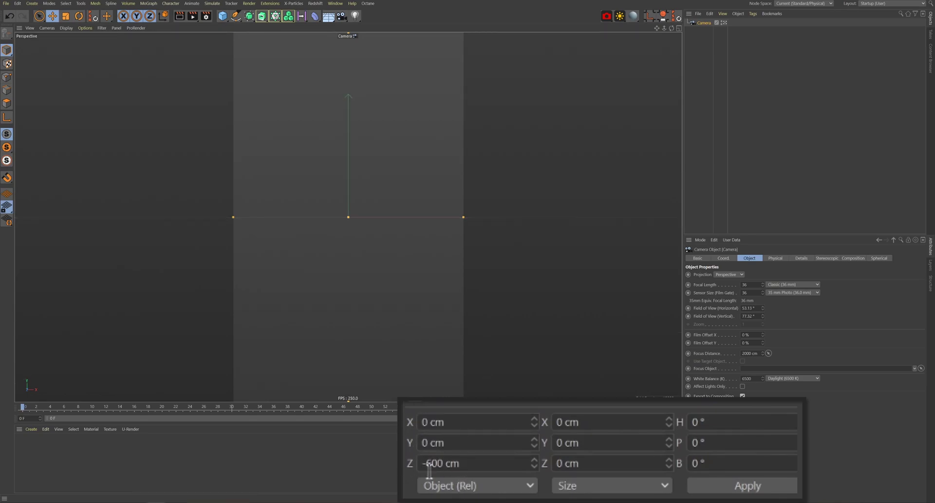
- Return the viewport to a single perspective view after briefly adding and deleting a null
middle_click(455, 134)
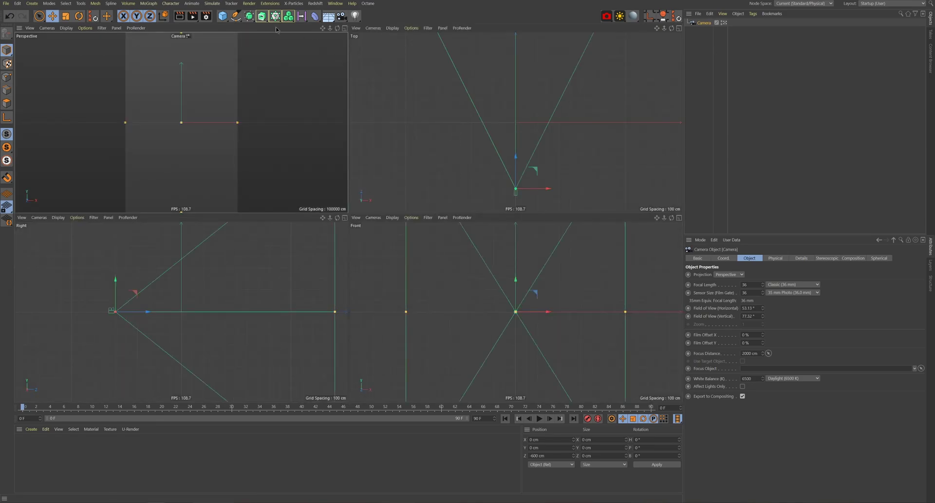
drag(223, 15, 227, 32)
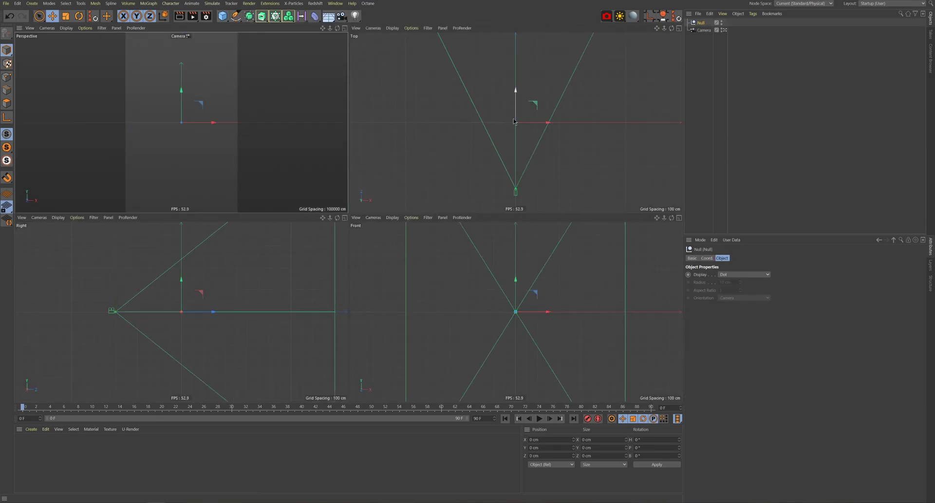
key(Delete)
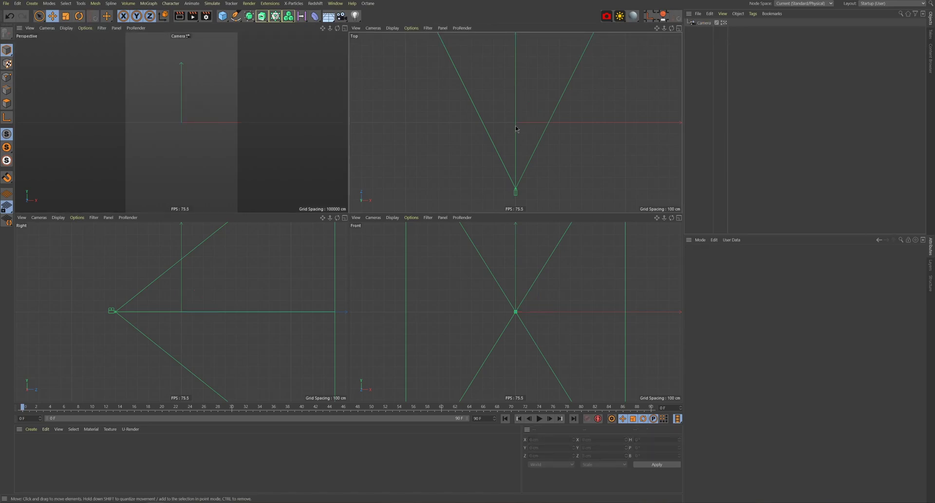
click(203, 135)
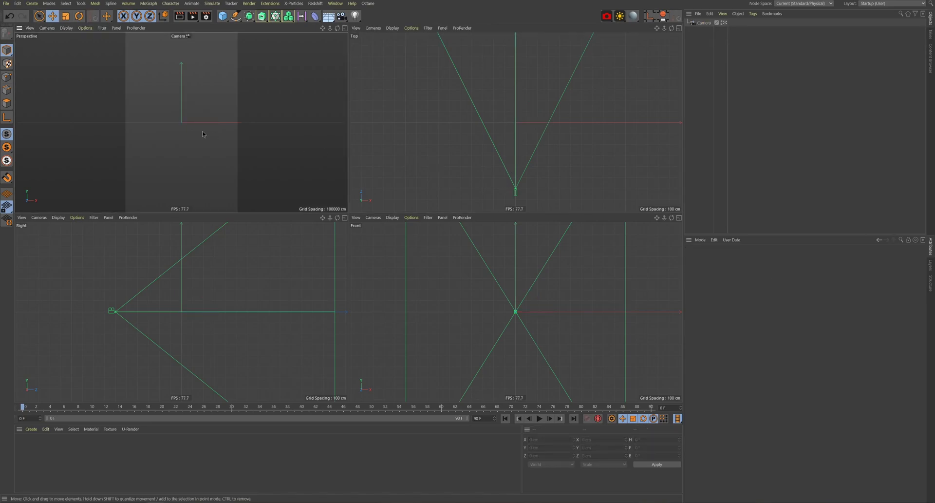
middle_click(237, 133)
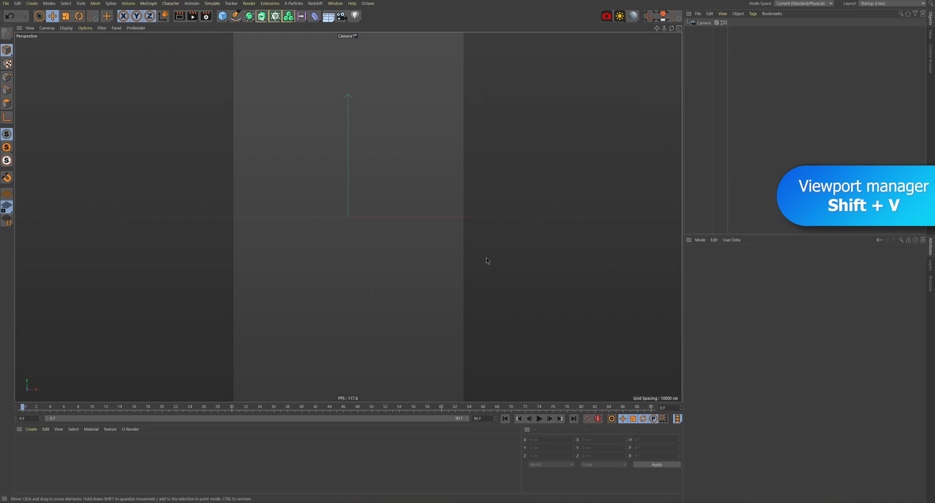
- Raise the viewport's Tinted Border Opacity to 100% in the View settings
key(shift+v)
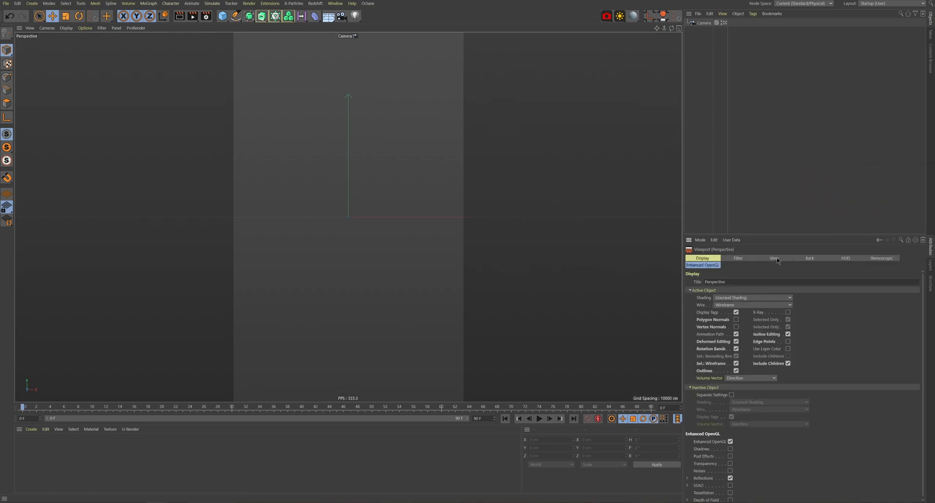
click(776, 258)
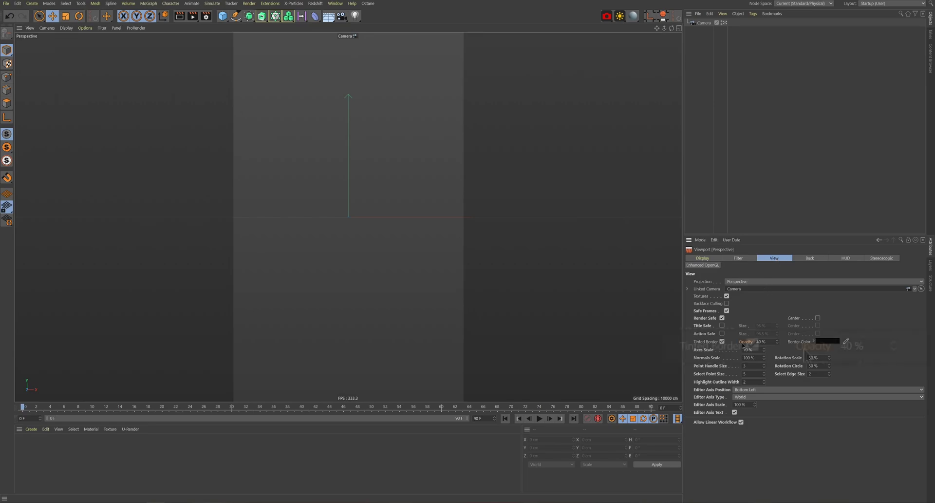
drag(895, 350, 895, 336)
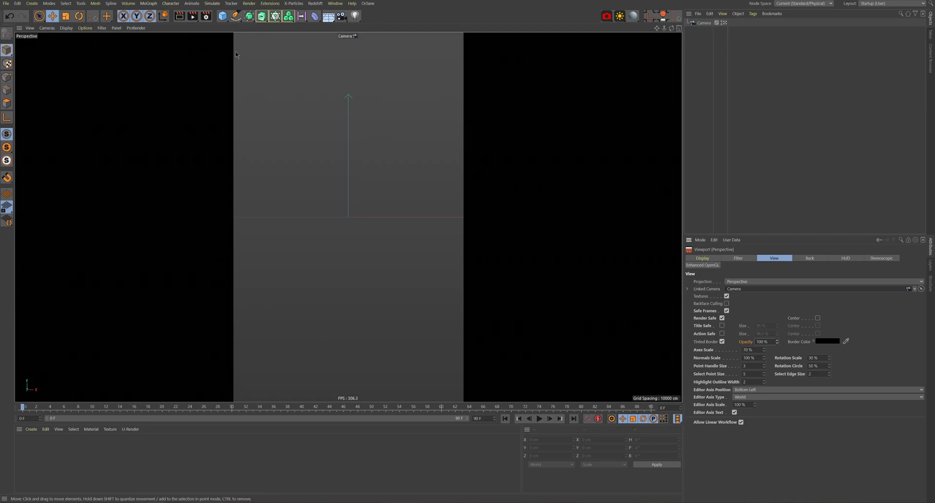
- Add a plane, tilt it upright at 90° P, and size it 120 by 192 cm
drag(223, 16, 292, 42)
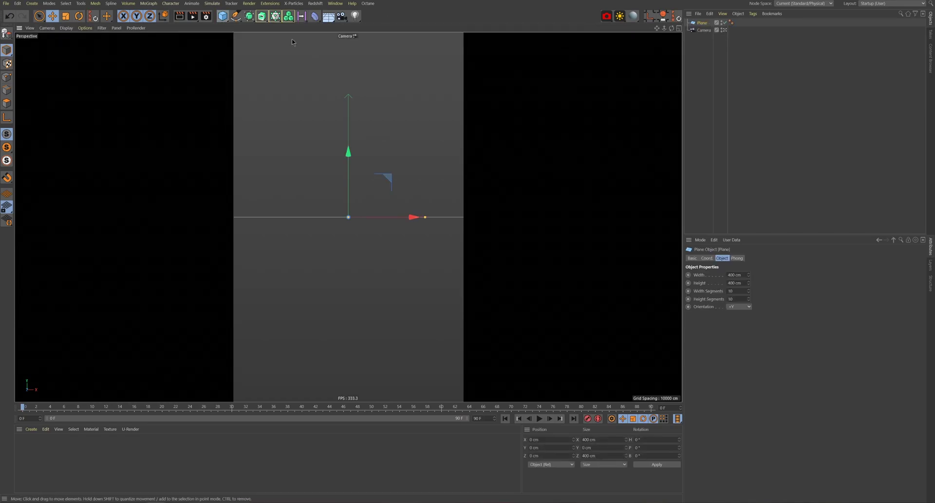
key(r)
drag(352, 194, 348, 271)
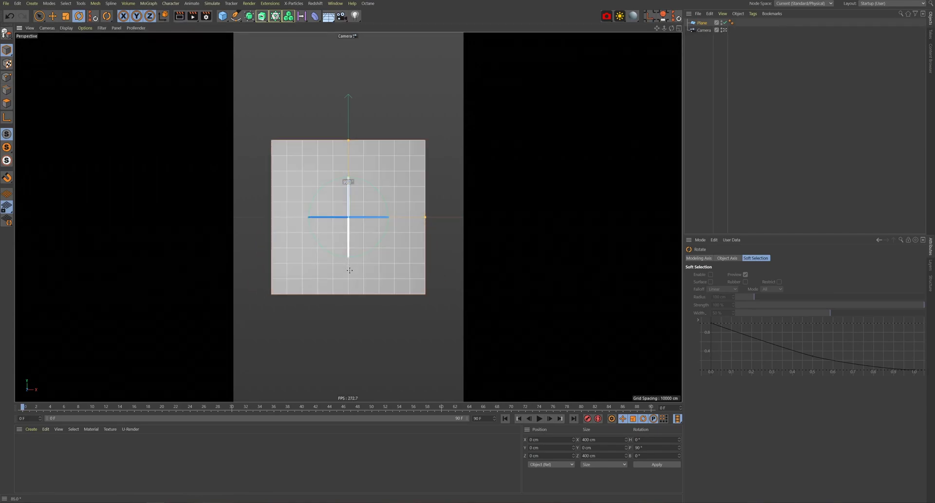
key(e)
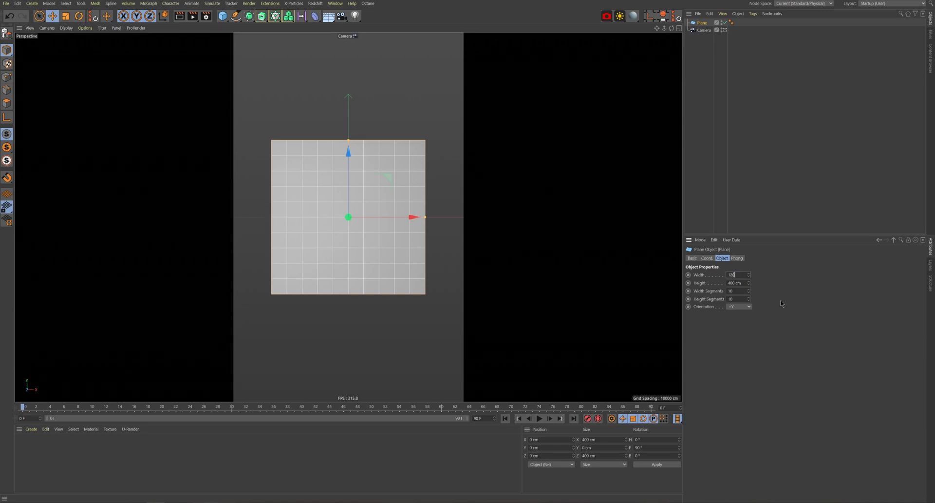
key(Tab)
text(192)
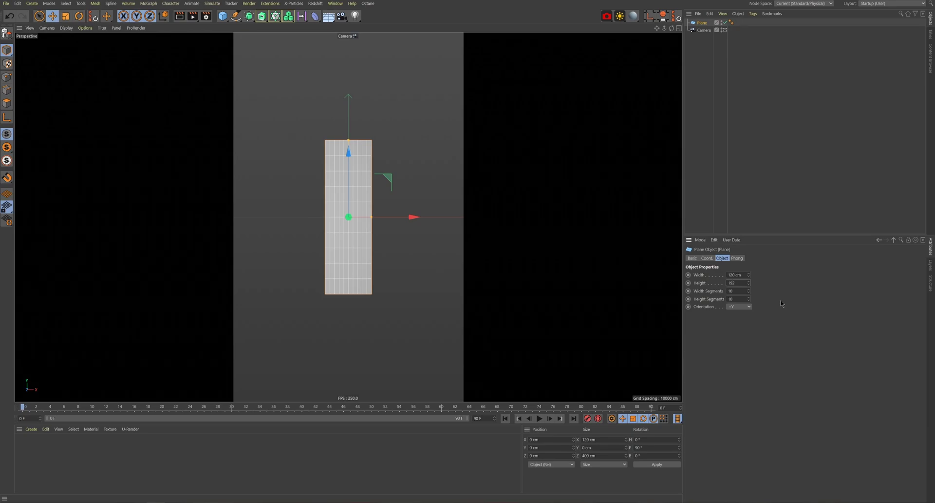
key(Return)
- Scale the plane up to fill the frame and raise its height segments to 15
key(t)
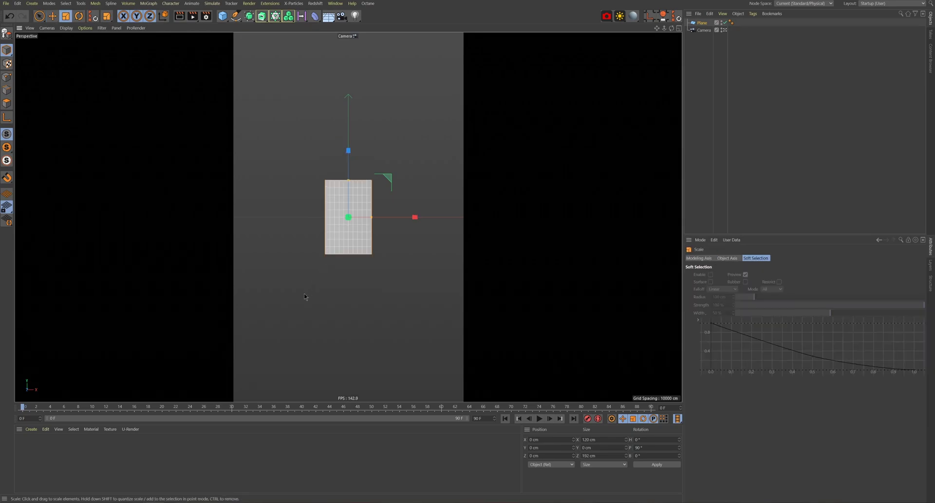
mouse_move(305, 296)
mouse_down()
mouse_move(291, 300)
mouse_move(548, 282)
mouse_move(335, 304)
mouse_up()
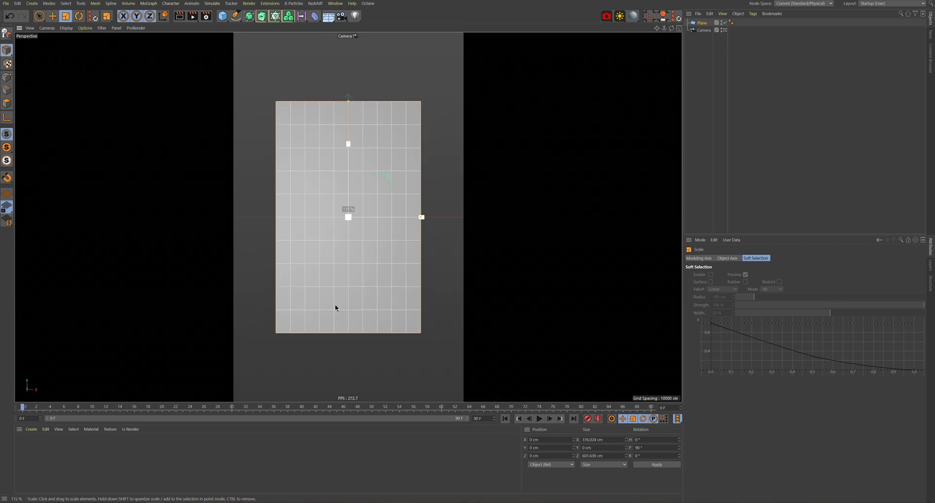
key(e)
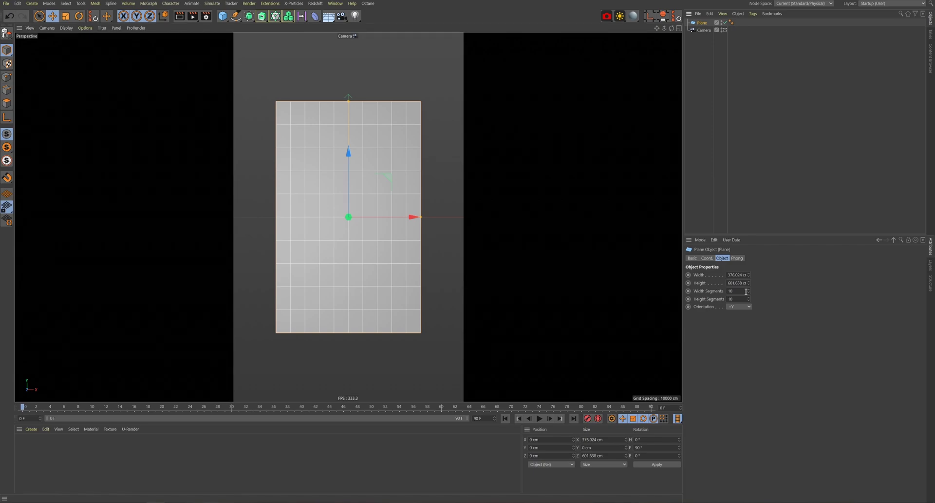
drag(749, 298, 750, 301)
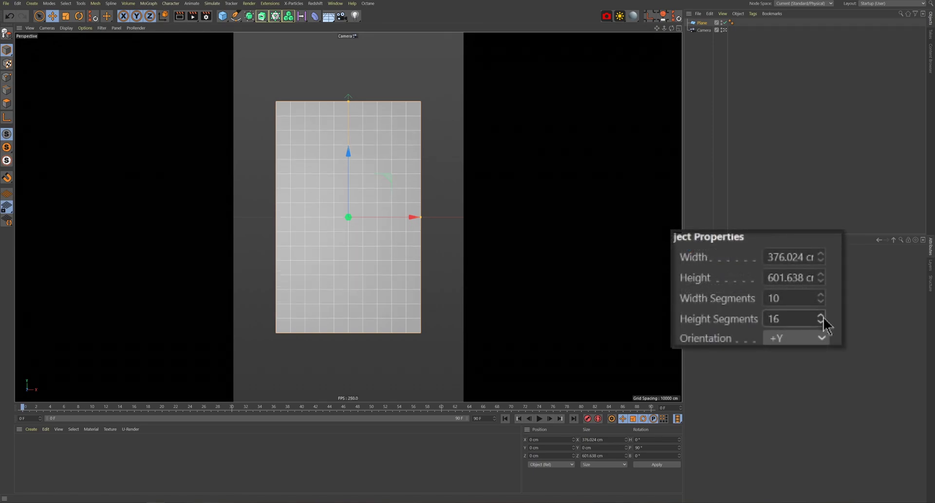
click(821, 316)
click(821, 316)
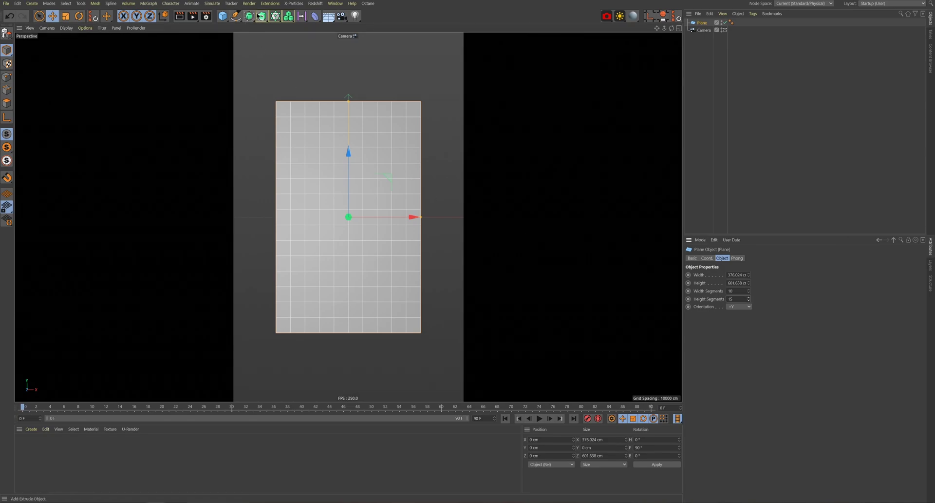
- Wrap the plane in an Atom Array and set its Sphere Radius to 2 cm
click(251, 17)
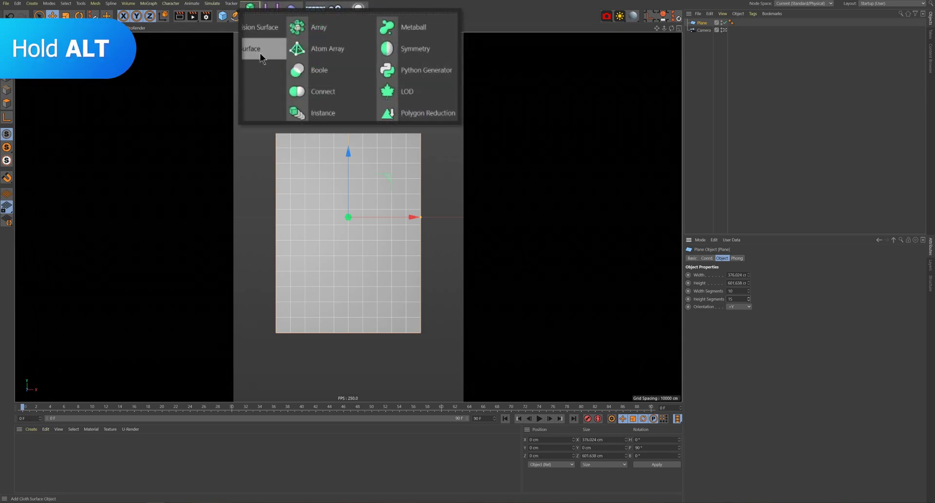
alt+click(325, 55)
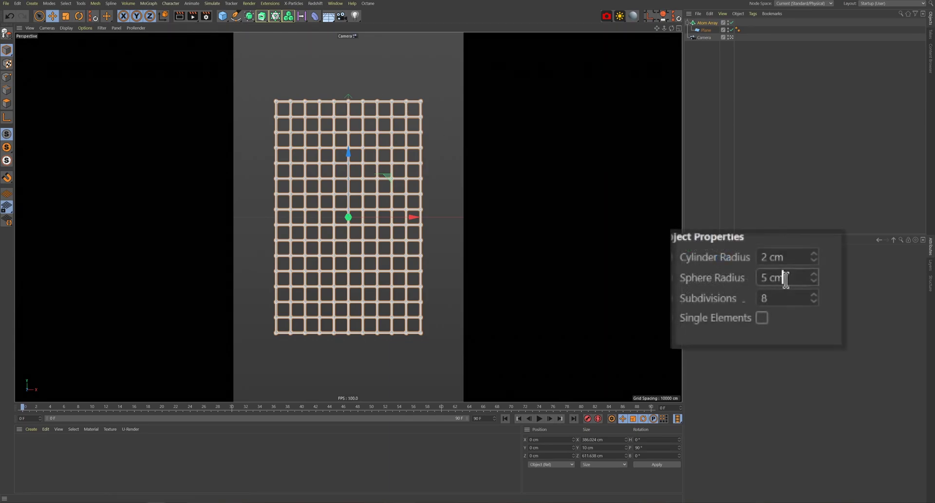
double_click(738, 283)
text(2)
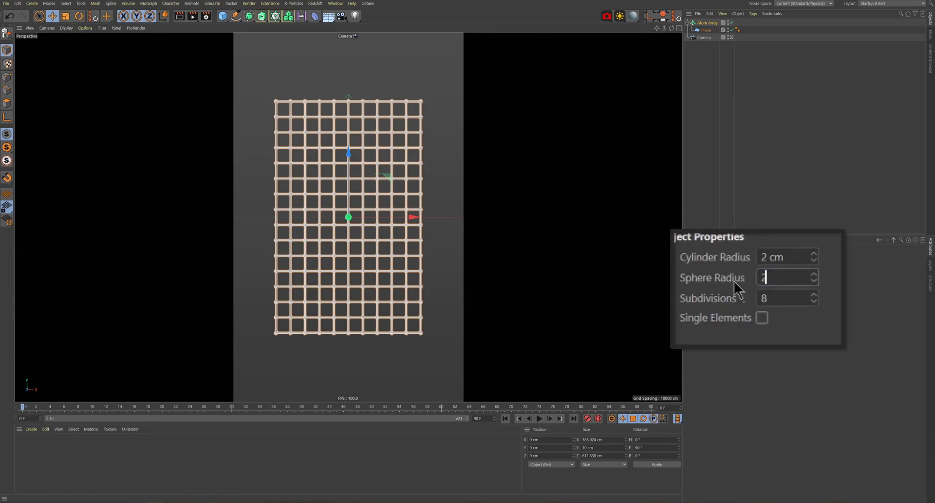
key(Return)
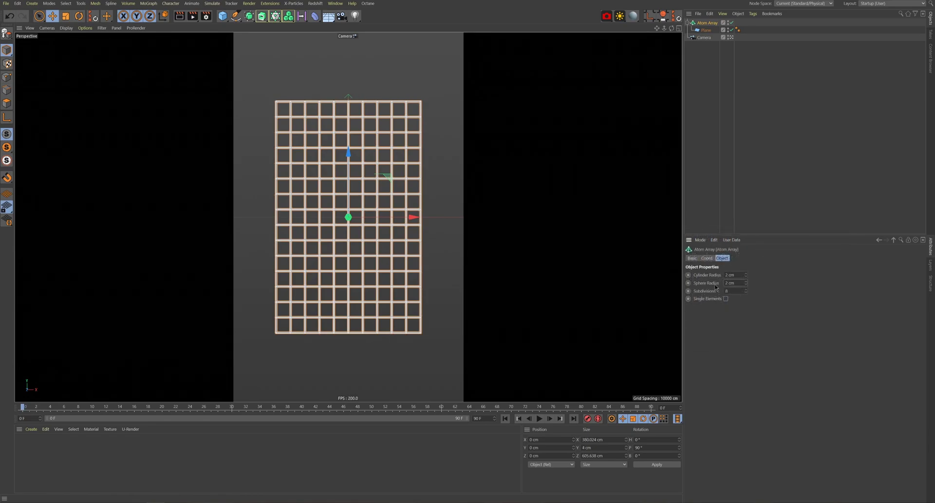
click(719, 177)
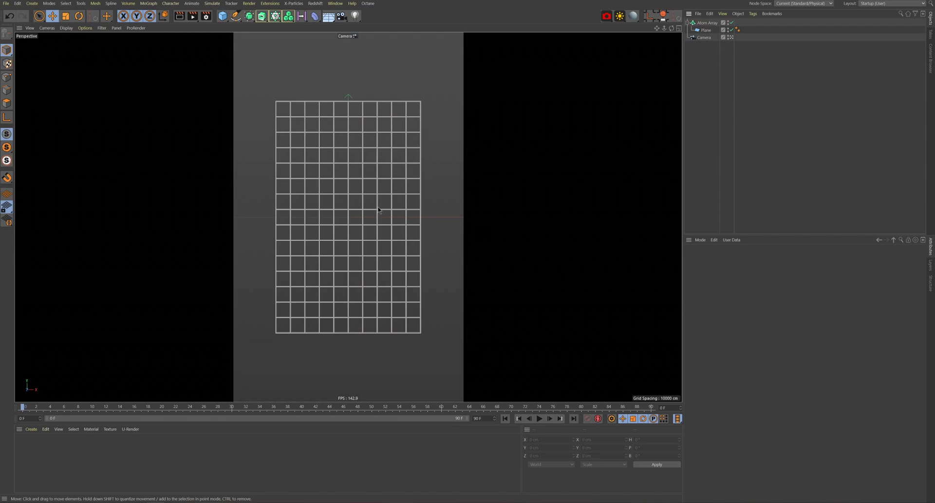
- Select the Plane and add a Collision deformer as its child
click(379, 210)
key(r)
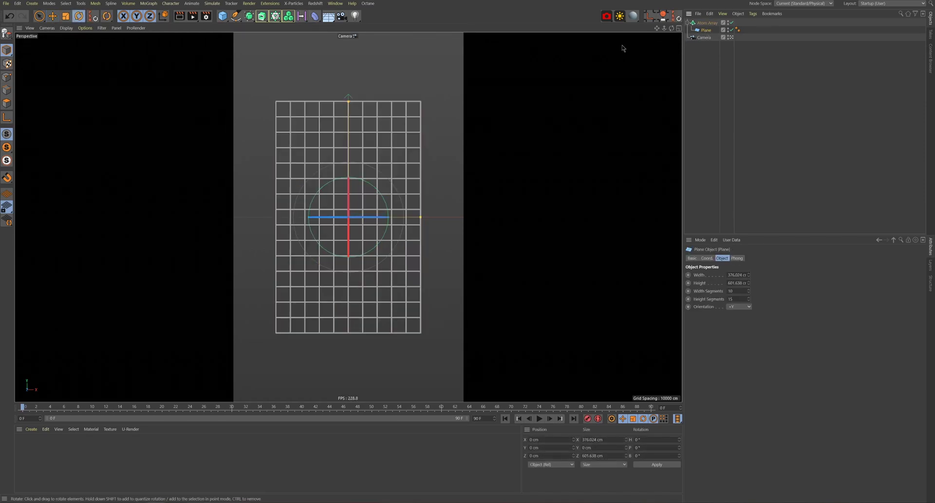
click(315, 16)
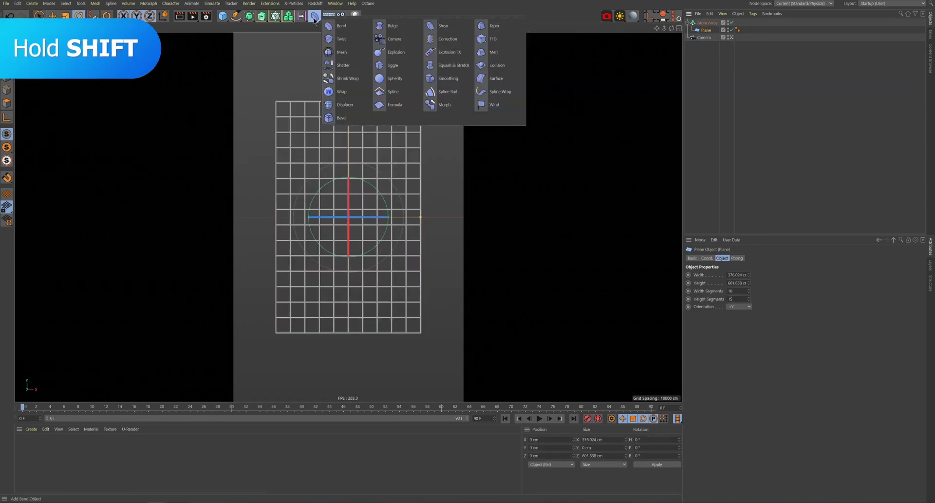
shift+click(584, 108)
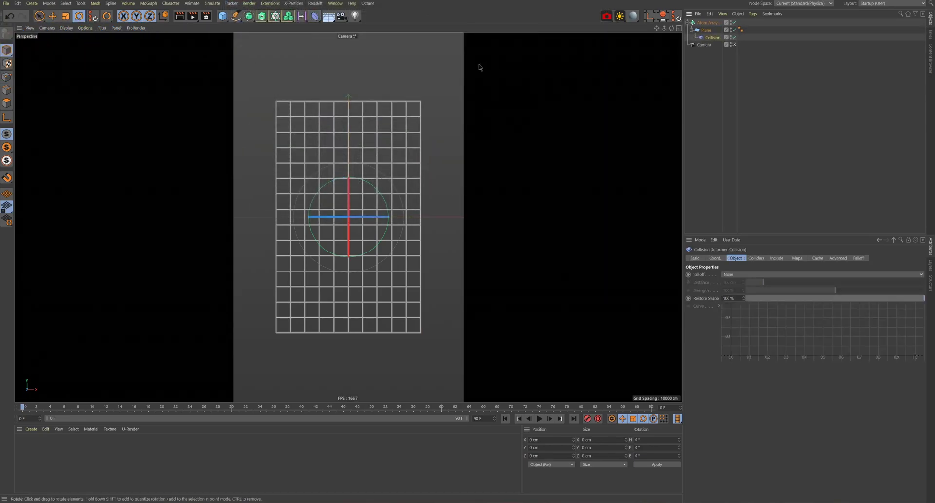
- Add a 200 cm cube and move it about 150 cm along Z
key(e)
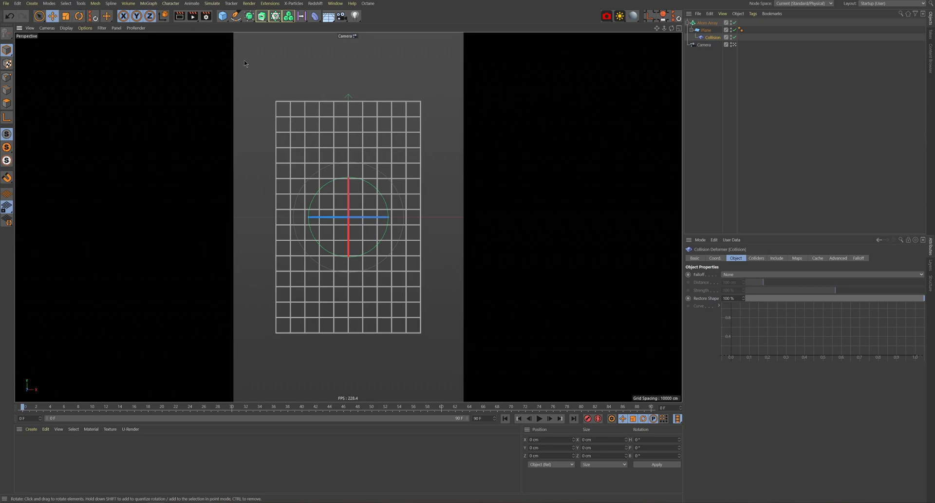
click(223, 16)
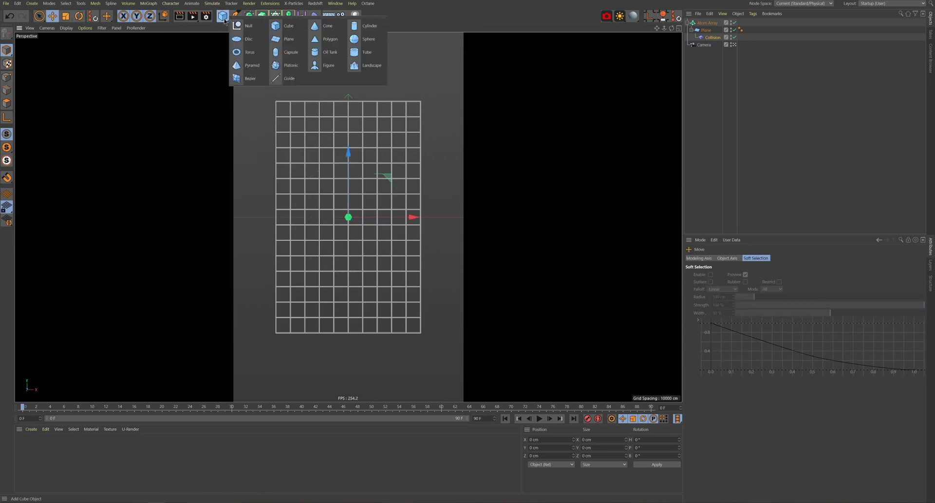
click(299, 31)
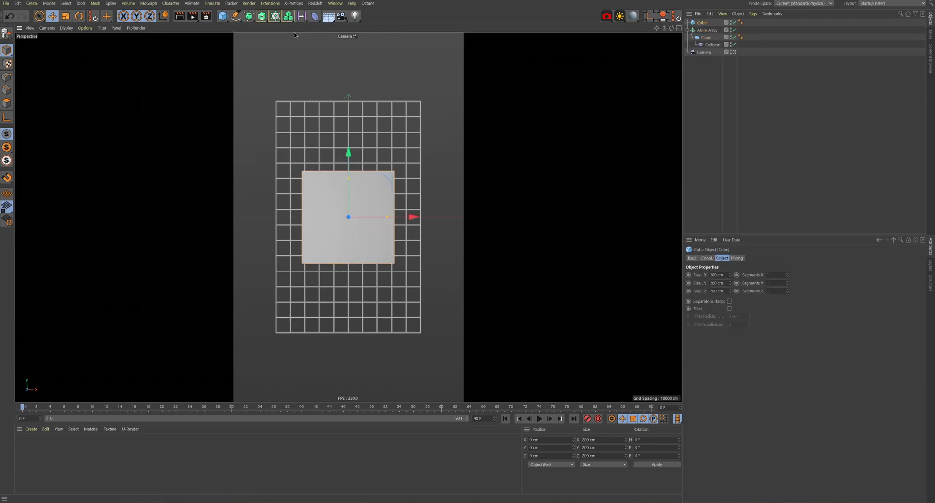
middle_click(395, 163)
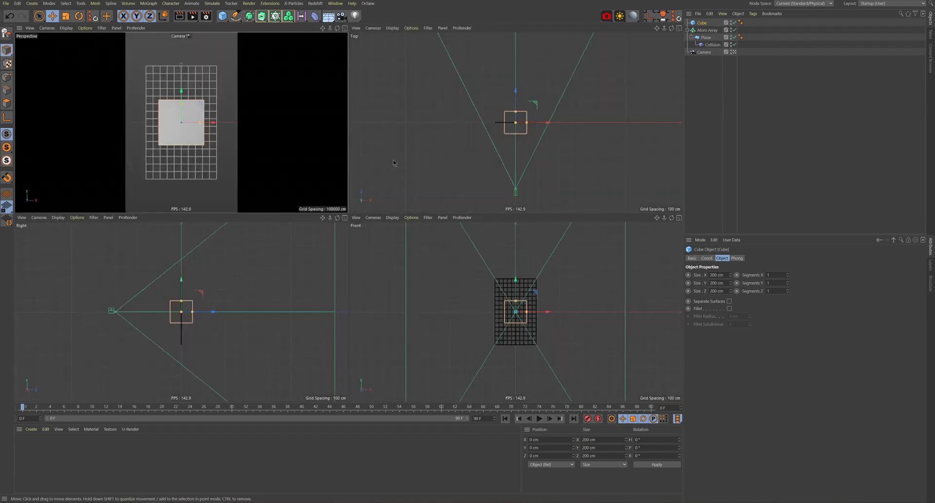
drag(517, 98, 517, 82)
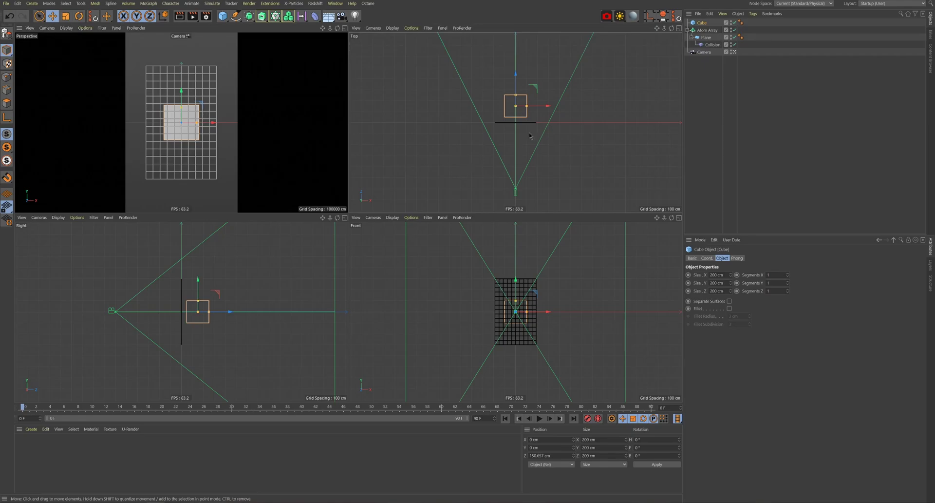
- Arrange the viewport as side-by-side Perspective and Top views
click(443, 28)
click(546, 108)
drag(363, 211, 402, 210)
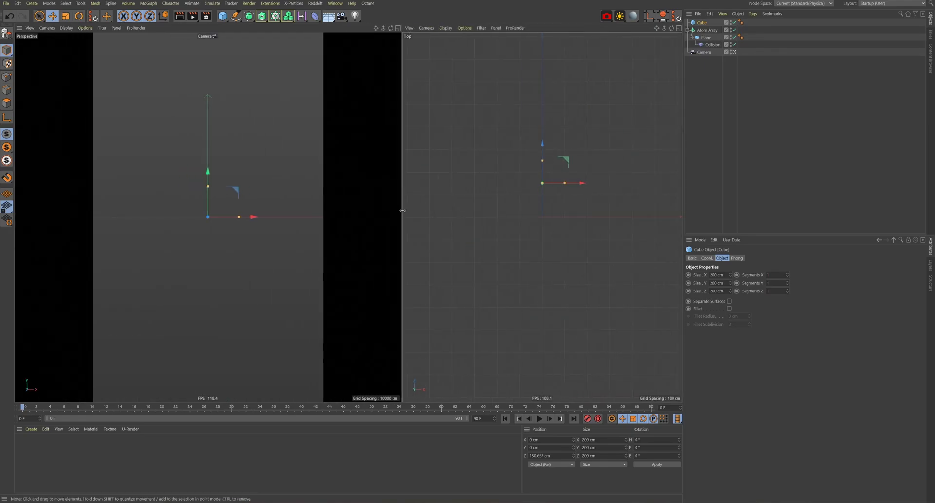
- Give the Collision deformer the Cube as collider with the Inside (Stretch) solver
click(710, 45)
click(758, 258)
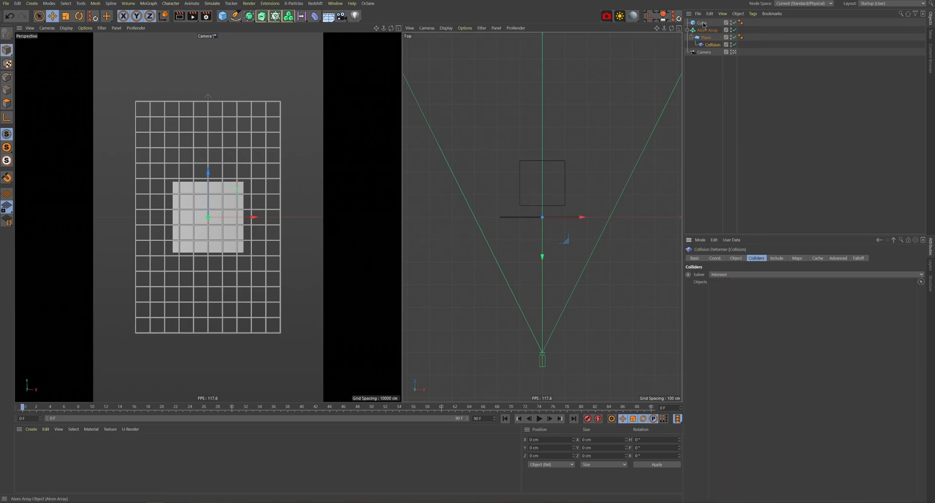
drag(731, 298, 731, 299)
click(731, 274)
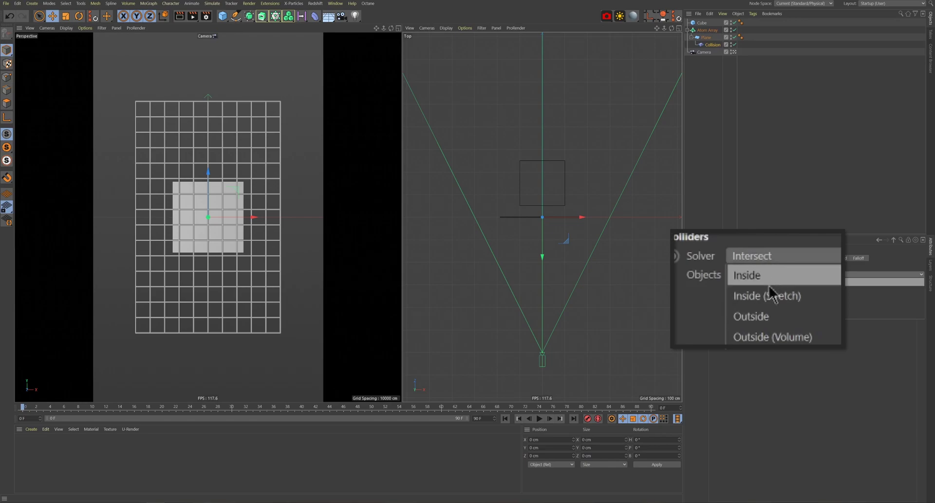
click(772, 304)
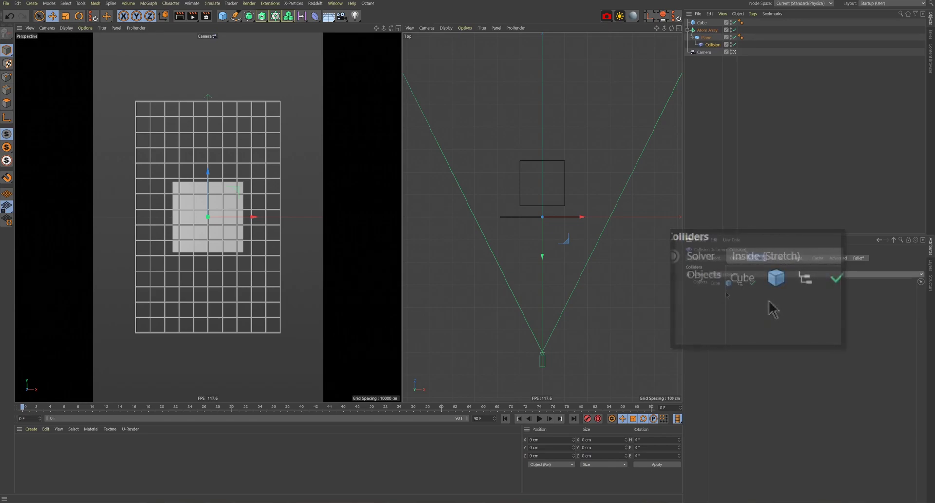
click(540, 169)
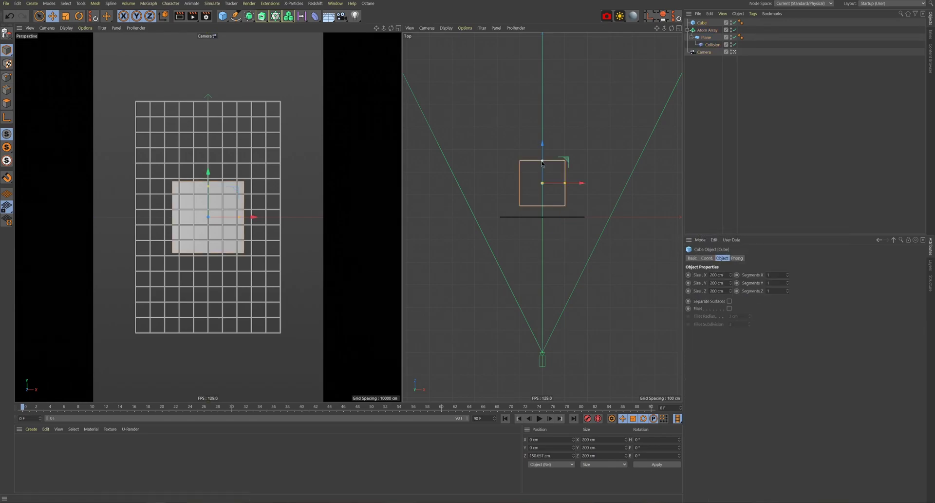
- Push the cube back through the grid, hide it, move and tilt it, then select the Plane
drag(544, 146, 555, 218)
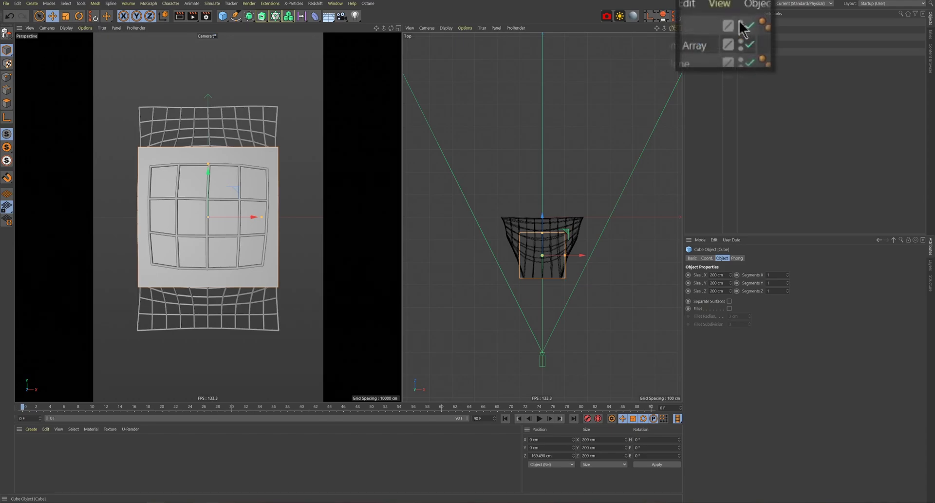
click(741, 27)
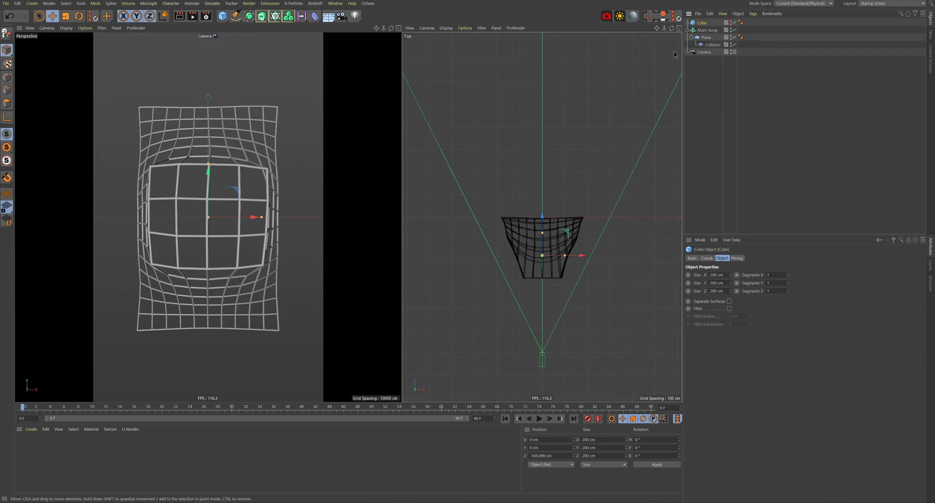
mouse_move(568, 236)
mouse_down()
mouse_move(562, 249)
mouse_move(584, 202)
mouse_move(568, 237)
mouse_move(579, 243)
mouse_move(578, 290)
mouse_move(604, 283)
mouse_move(597, 278)
mouse_up()
key(r)
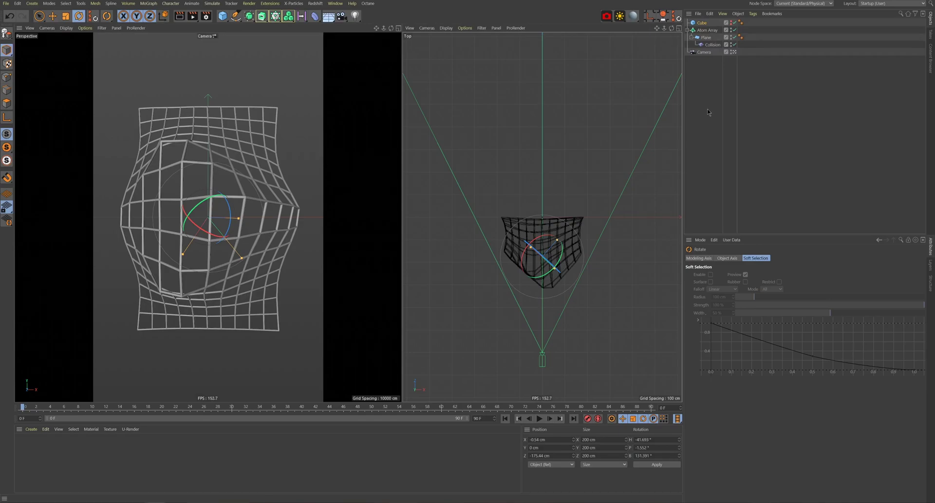
click(704, 79)
click(706, 38)
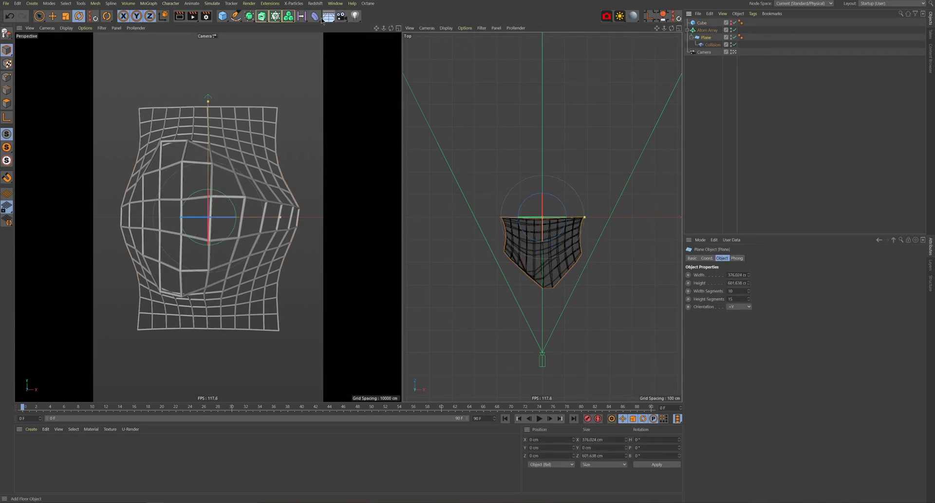
- Add a Smoothing deformer under the Plane after Collision and lower its strength
click(317, 18)
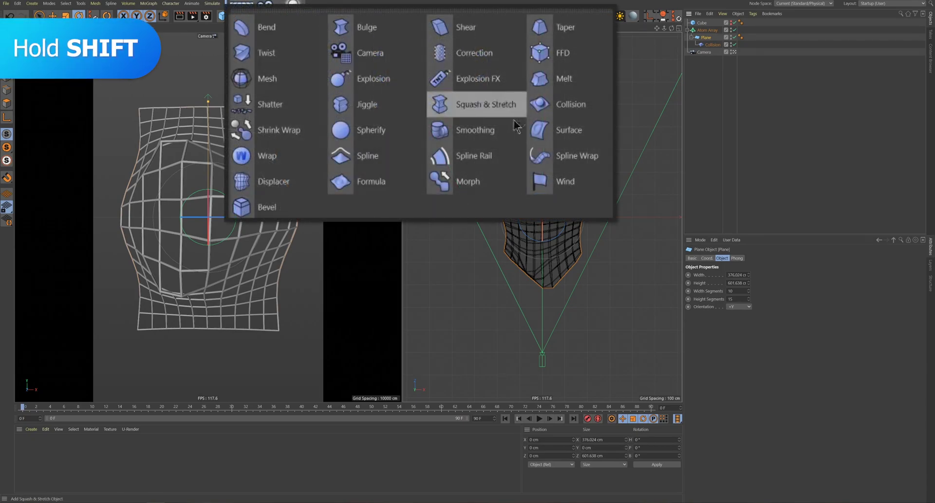
shift+click(475, 129)
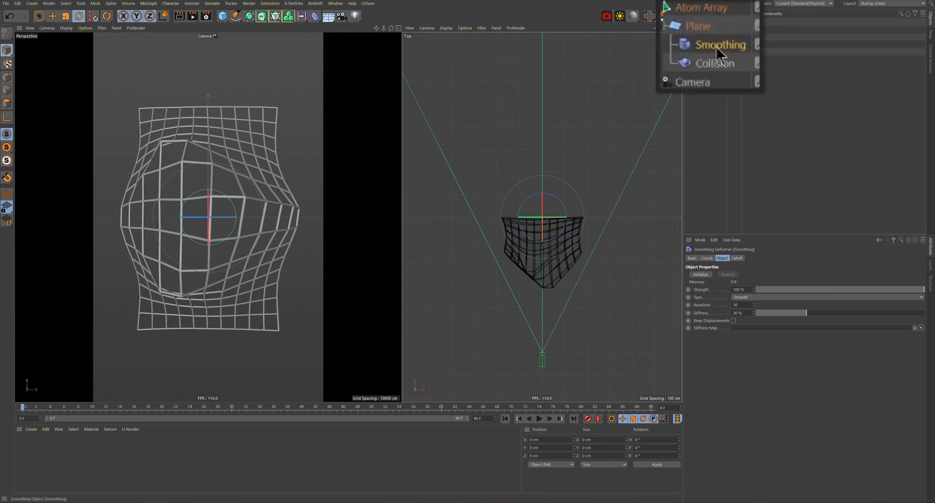
drag(716, 61, 714, 64)
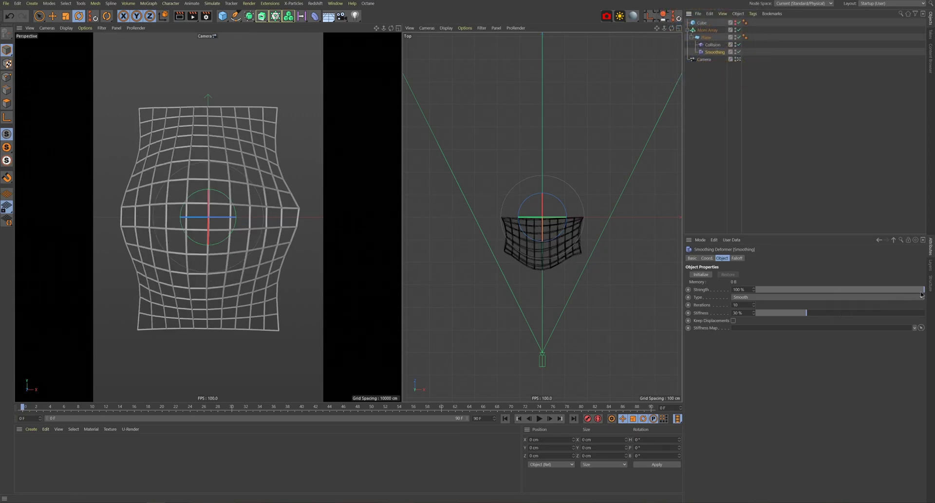
drag(921, 289, 795, 289)
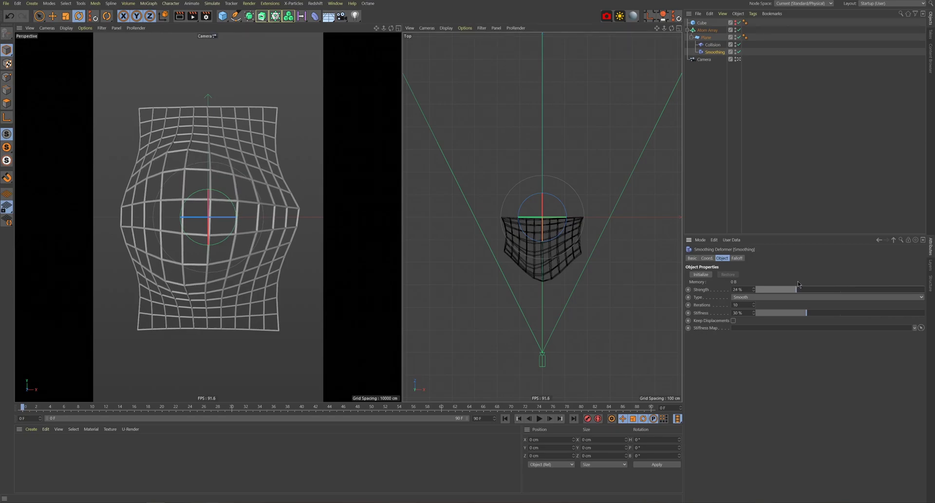
- Tilt the cube further to reshape the bulge, undoing a trial move
drag(560, 271, 574, 198)
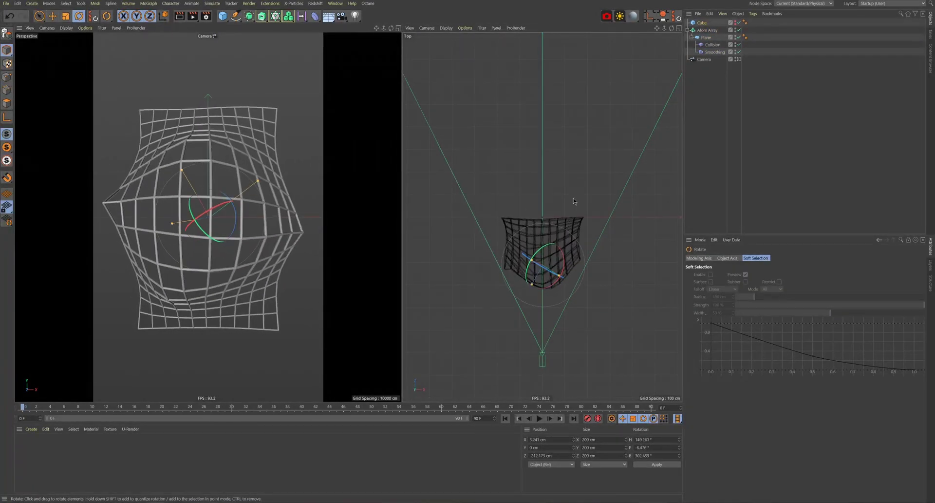
key(e)
drag(574, 199, 599, 206)
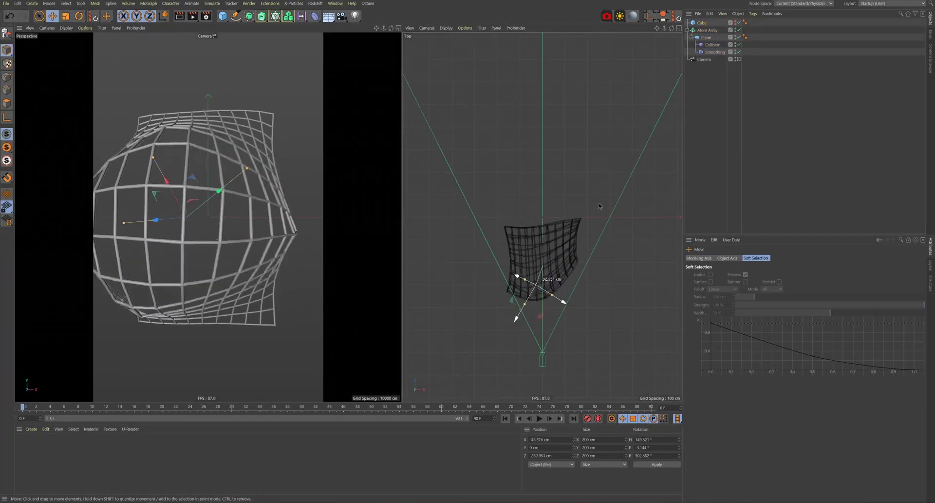
key(ctrl+z)
- Set the Smoothing type to Stretch with 20% strength
click(709, 52)
click(755, 297)
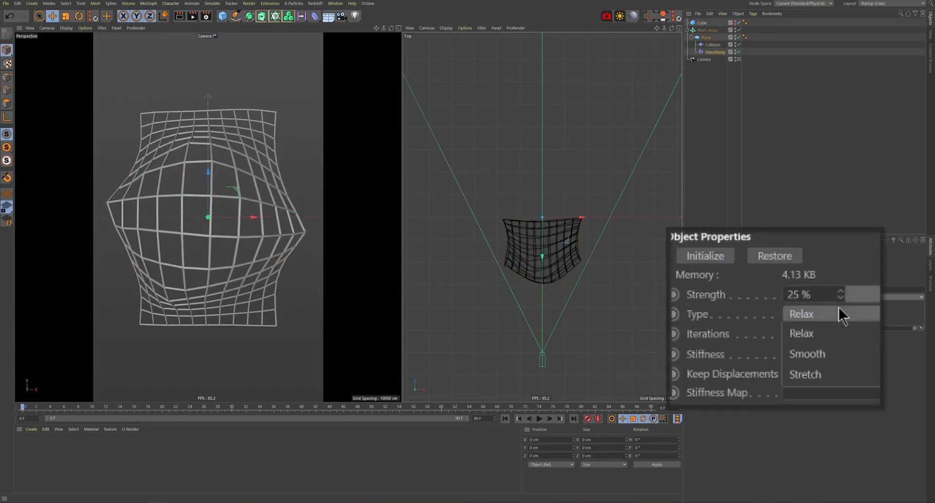
click(756, 321)
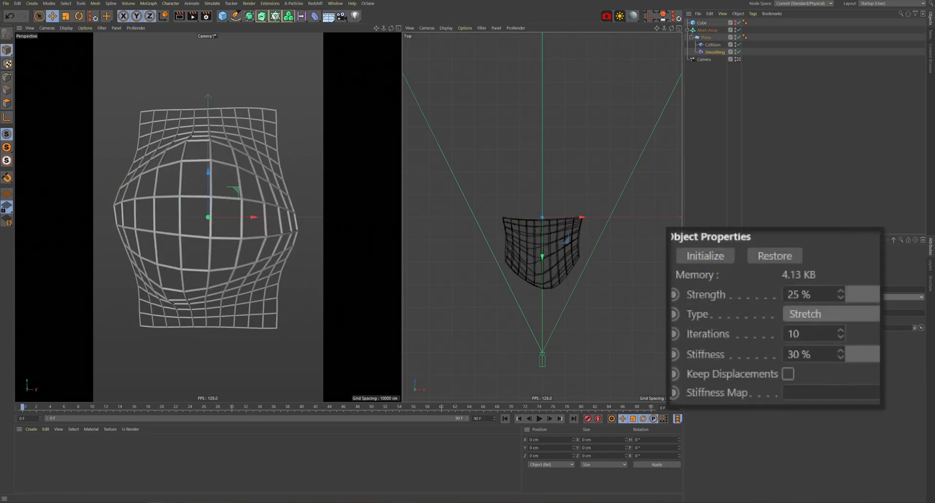
mouse_move(798, 289)
mouse_down()
mouse_move(772, 289)
mouse_move(790, 289)
mouse_up()
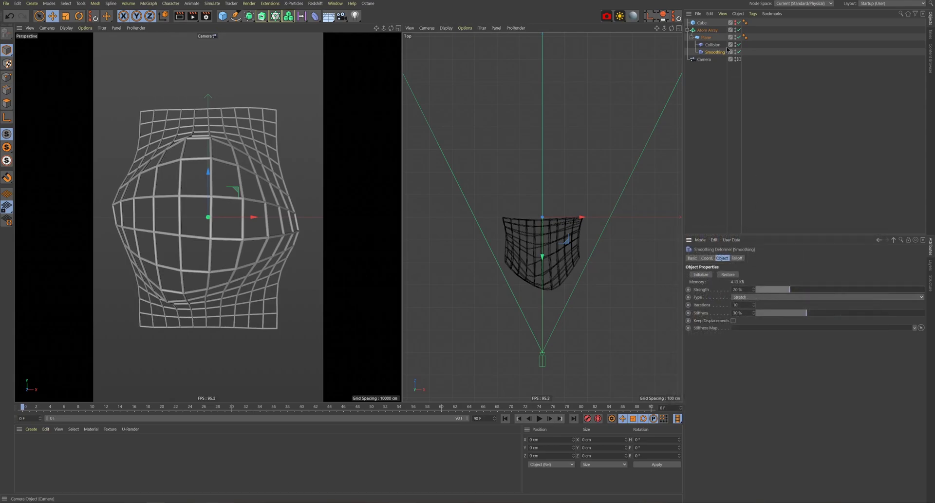
- Slide the hidden cube along Z behind the Atom Array grid to about -87 cm
click(704, 24)
mouse_move(615, 223)
mouse_down()
mouse_move(632, 239)
mouse_move(611, 232)
mouse_up()
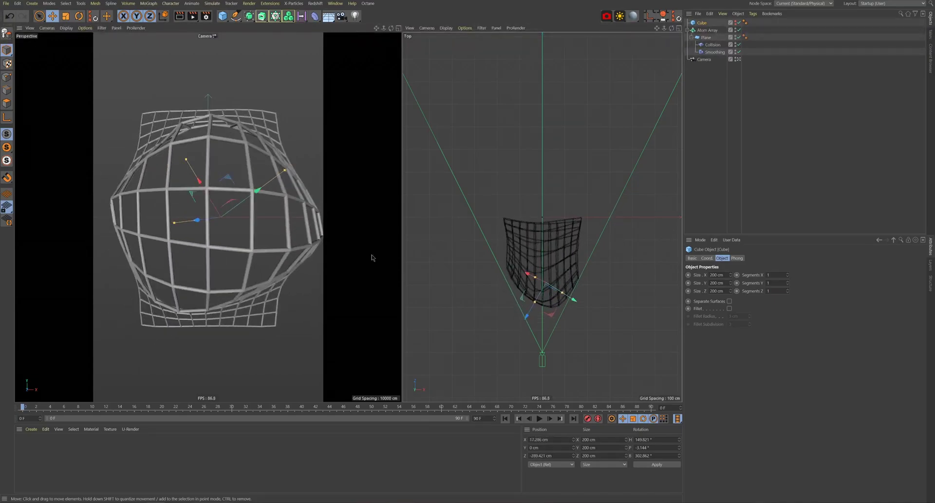
mouse_move(371, 257)
mouse_down()
mouse_move(233, 342)
mouse_move(233, 287)
mouse_up()
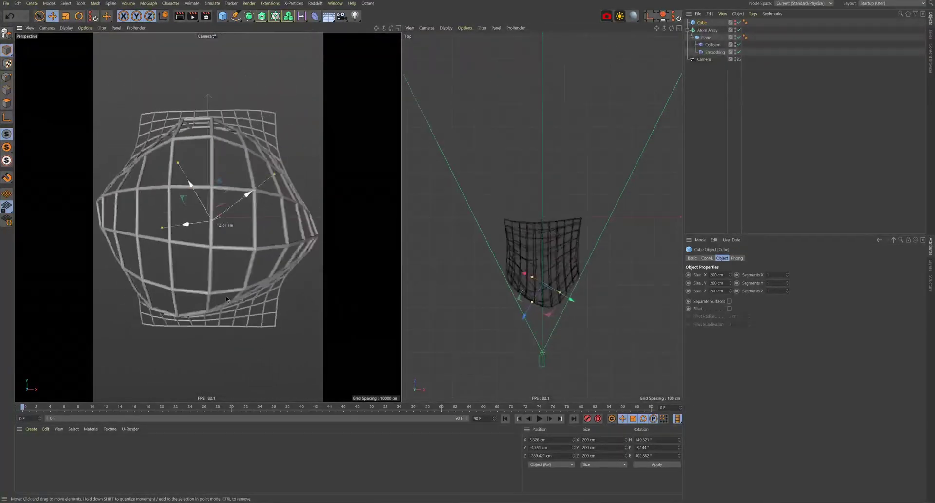
click(252, 257)
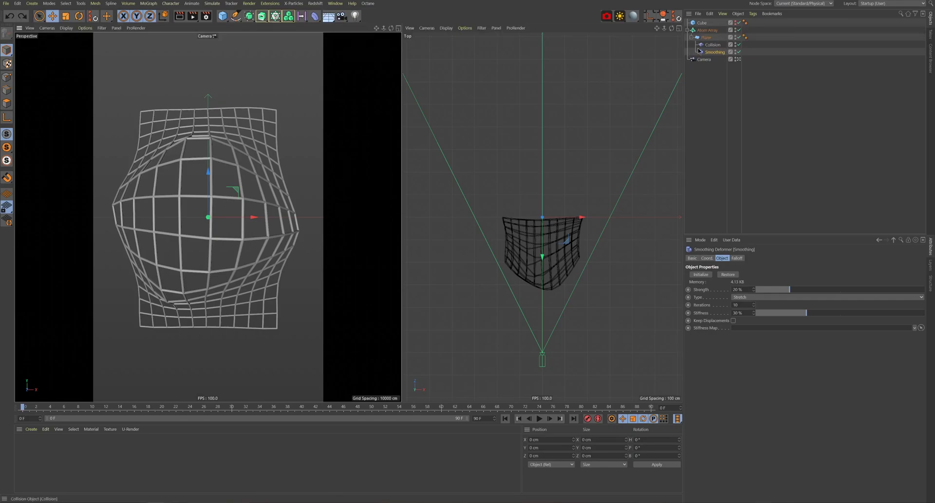
click(702, 22)
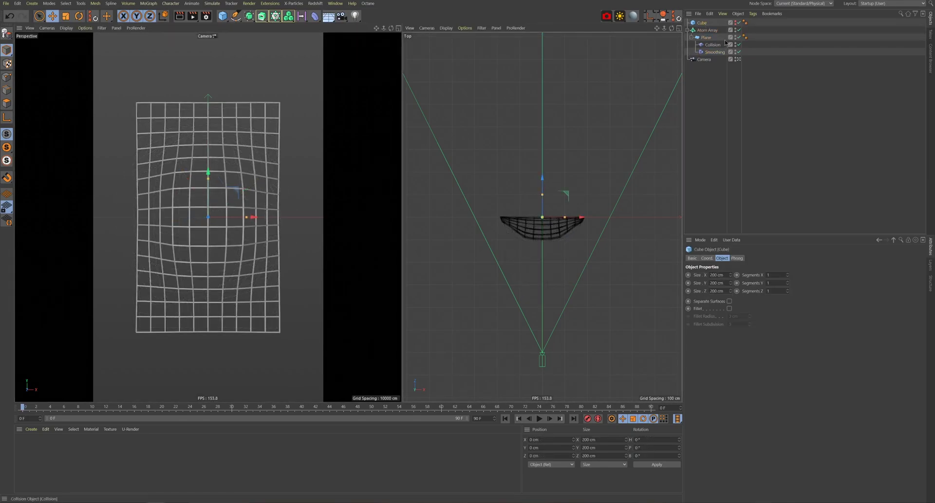
drag(542, 182, 542, 233)
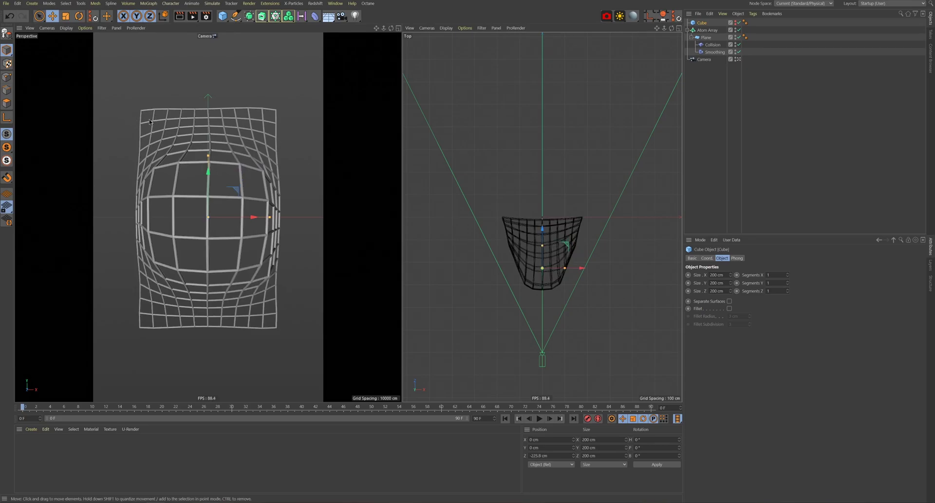
drag(122, 84, 316, 134)
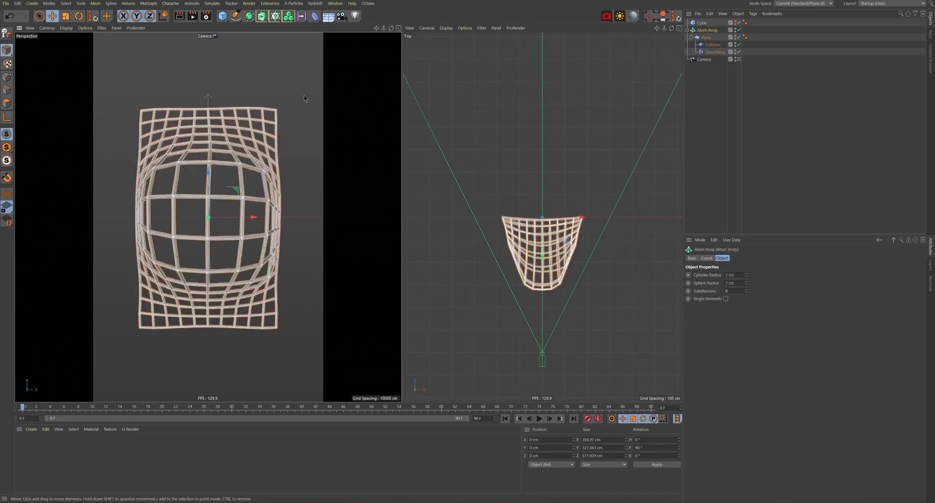
click(427, 140)
click(704, 24)
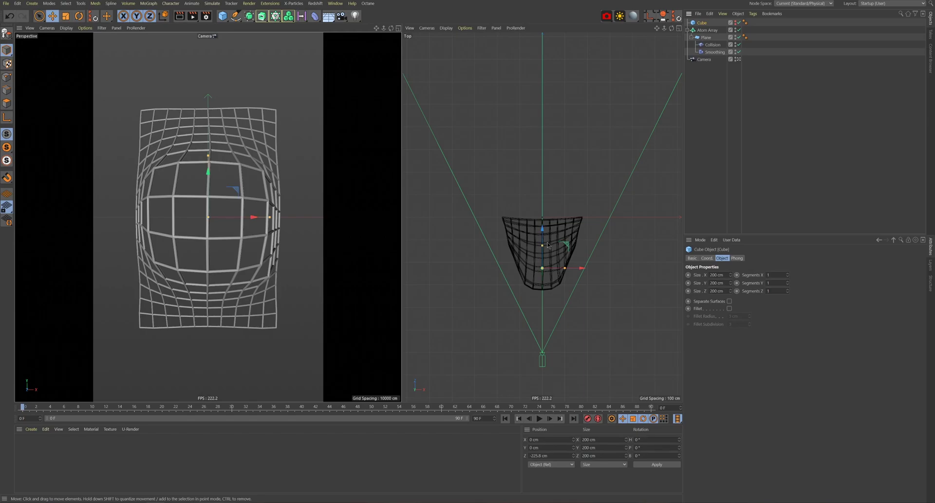
mouse_move(542, 224)
mouse_down()
mouse_move(542, 234)
mouse_move(527, 205)
mouse_up()
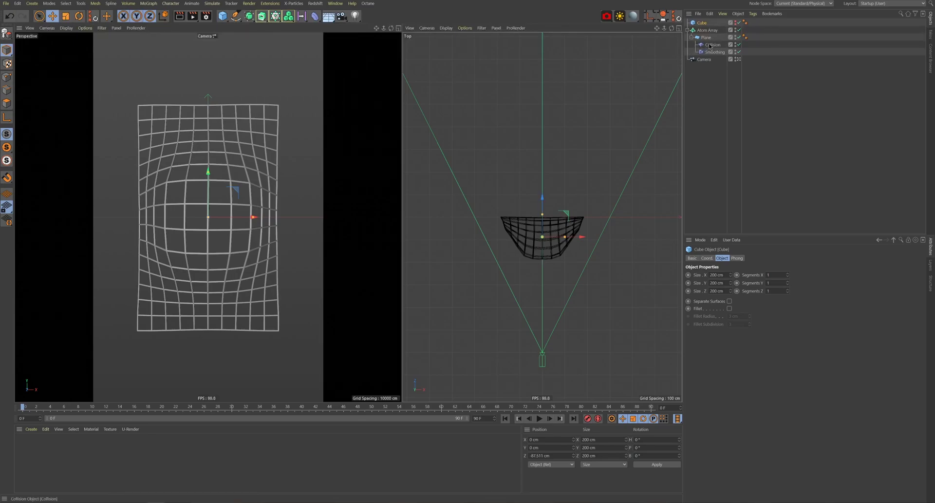
- Add a Box Field to the Collision deformer's falloff
click(711, 45)
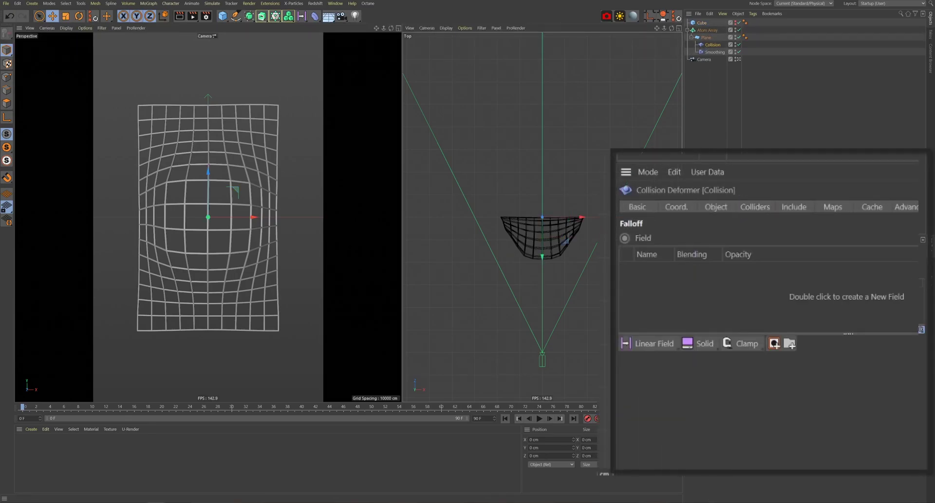
click(663, 344)
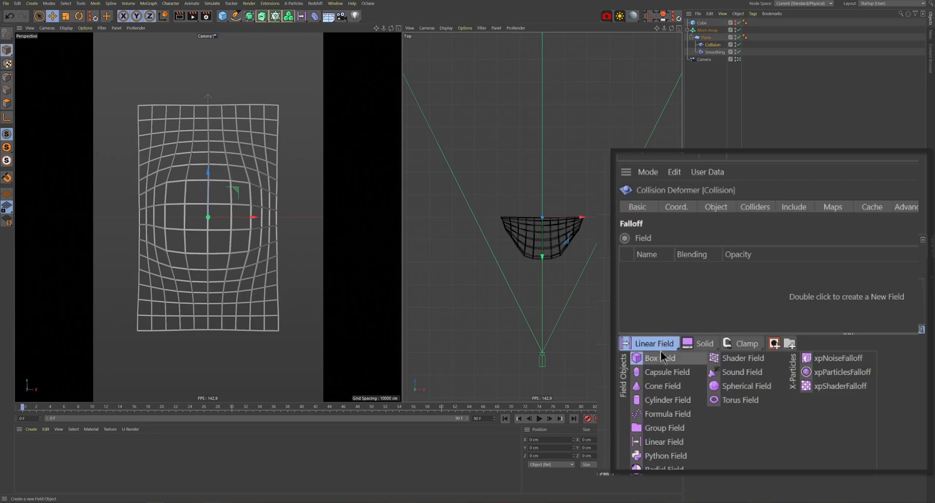
click(660, 357)
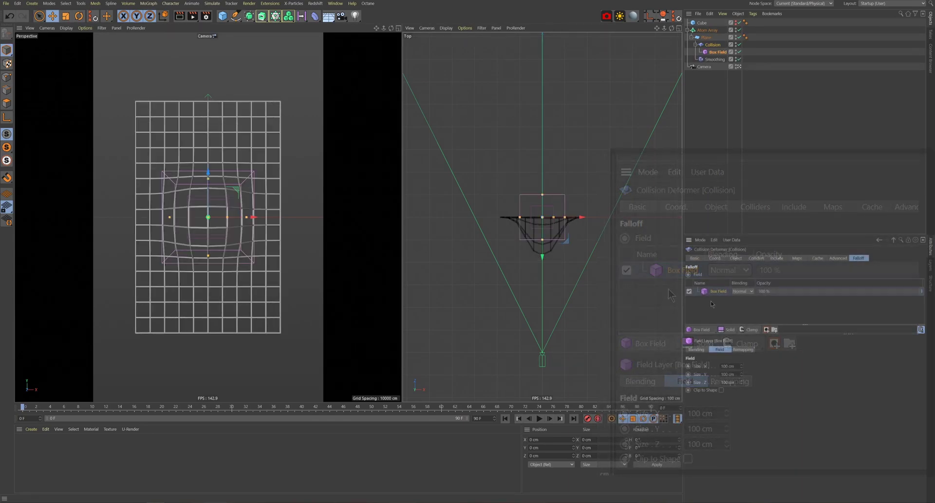
drag(245, 217, 252, 222)
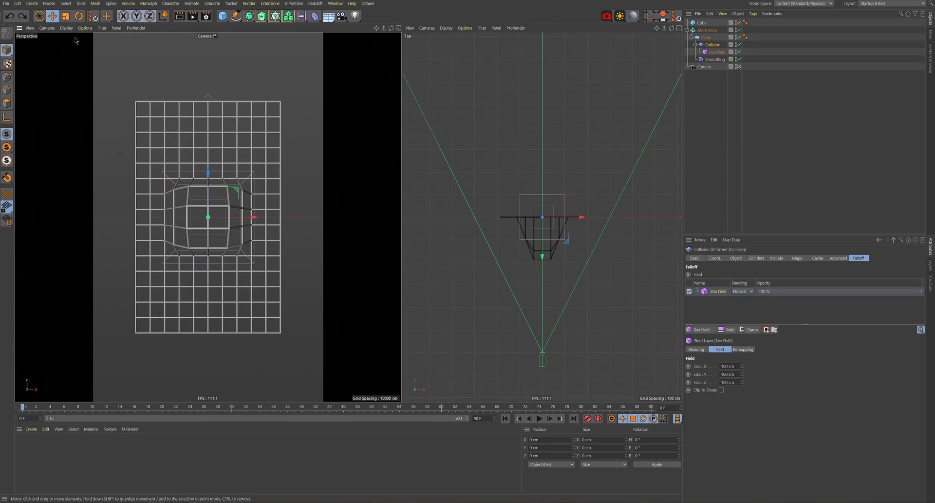
- Size the Box Field to about 200 cm wide and 298 cm deep, then nudge the cube toward the grid
click(717, 52)
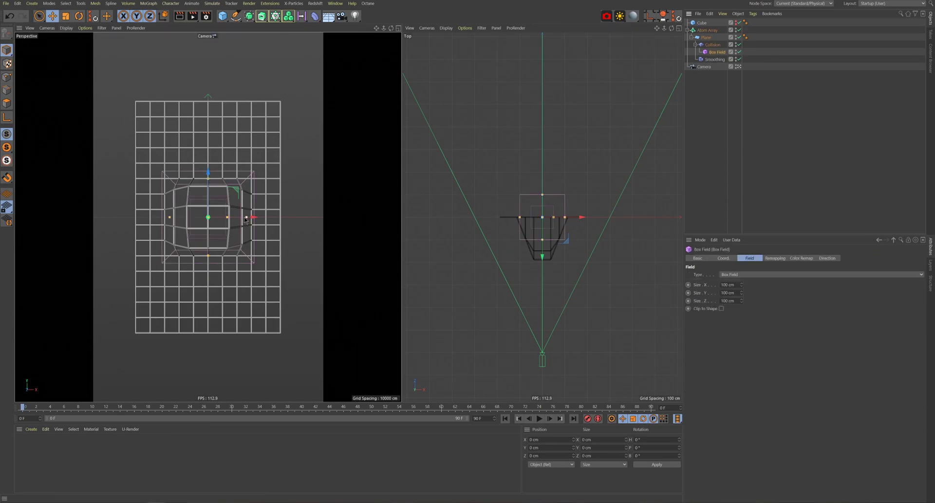
mouse_move(247, 217)
mouse_down()
mouse_move(286, 220)
mouse_move(255, 220)
mouse_up()
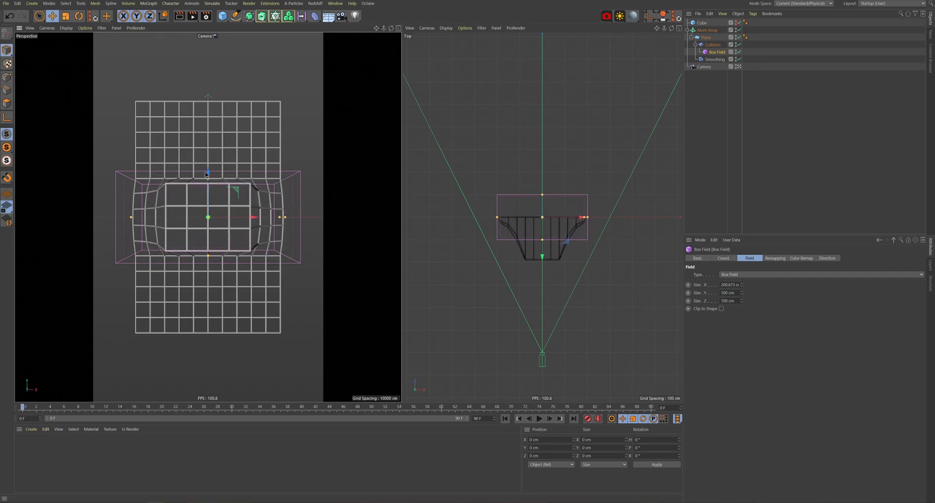
drag(208, 182, 212, 105)
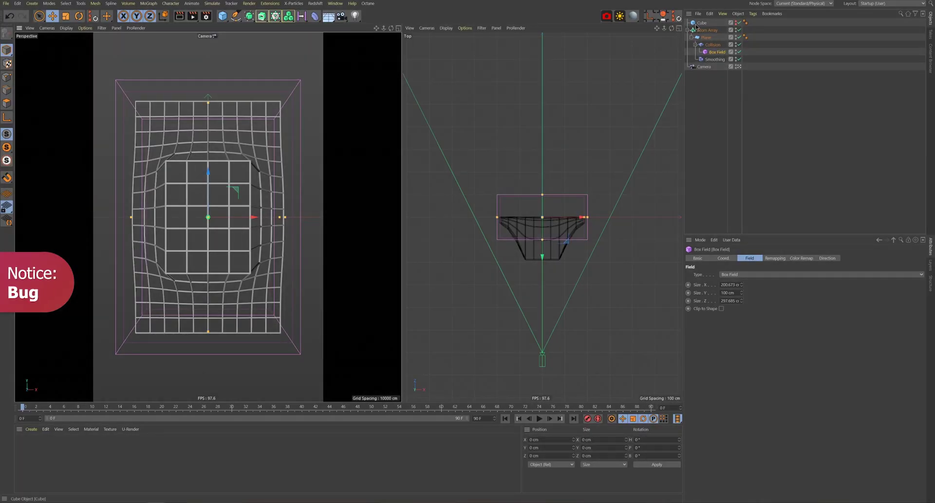
click(698, 23)
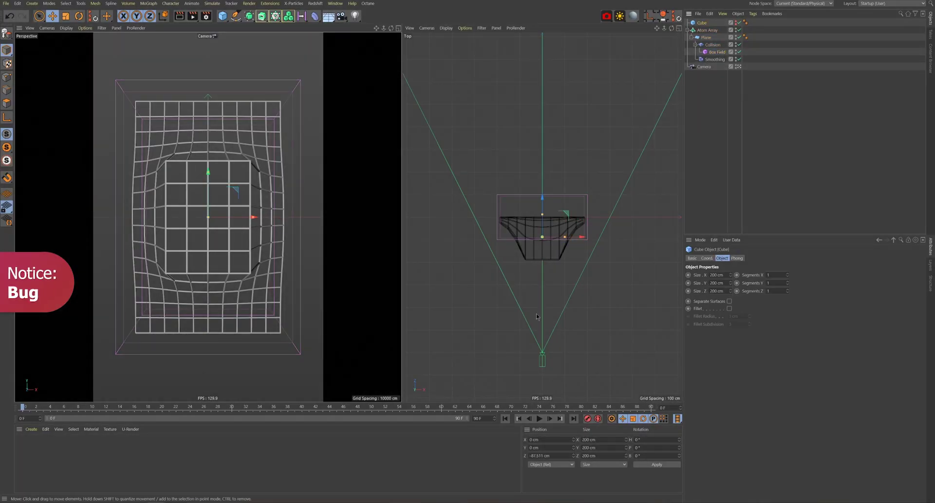
mouse_move(537, 314)
mouse_down()
mouse_move(566, 293)
mouse_move(552, 321)
mouse_move(527, 292)
mouse_move(582, 266)
mouse_up()
- Zero the cube's coordinates and slide it to about -180 cm along Z behind the grid
key(r)
click(579, 265)
key(t)
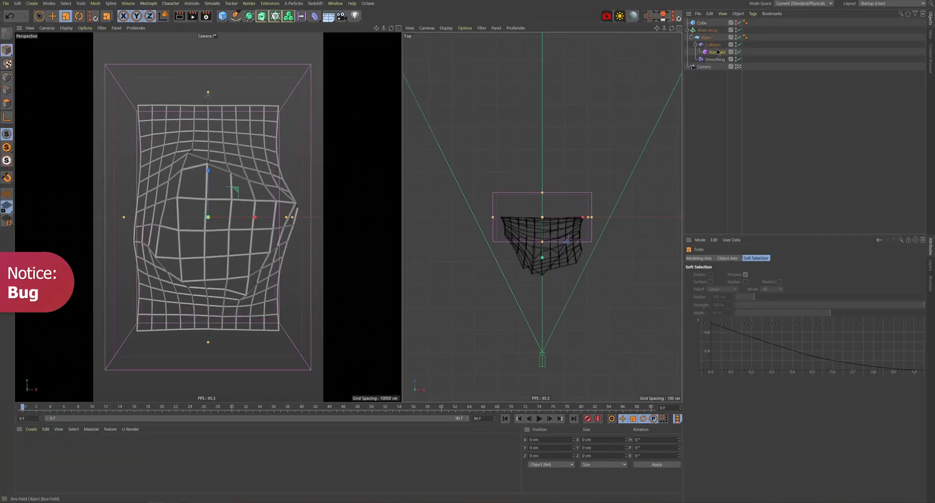
click(702, 23)
key(e)
mouse_move(553, 224)
mouse_down()
mouse_move(521, 270)
mouse_move(534, 291)
mouse_move(524, 274)
mouse_up()
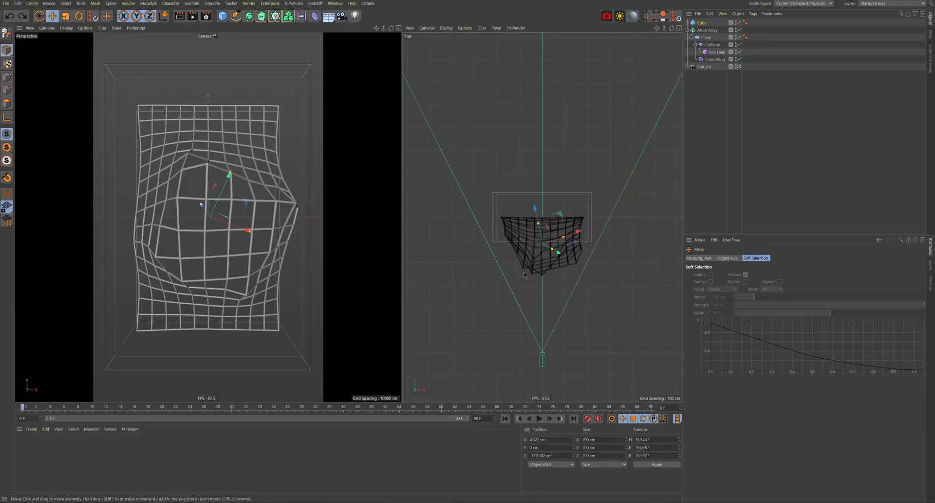
click(677, 20)
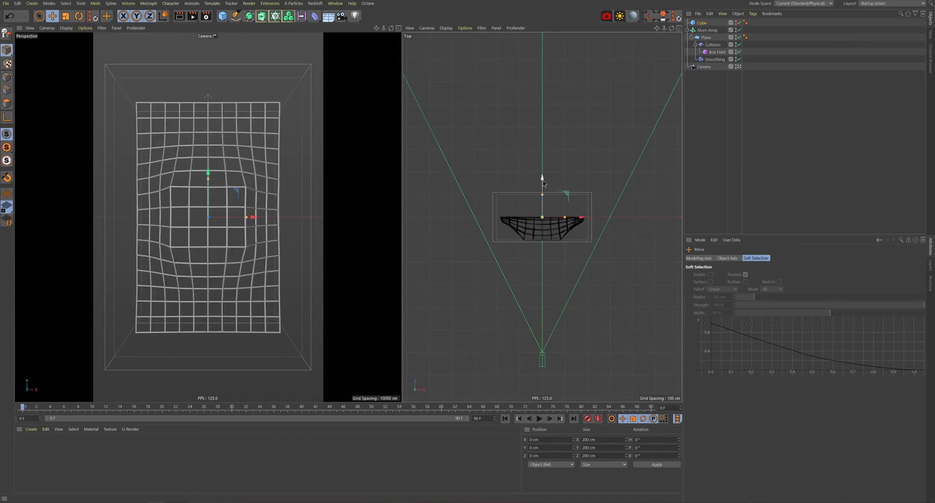
mouse_move(543, 179)
mouse_down()
mouse_move(542, 160)
mouse_move(544, 224)
mouse_up()
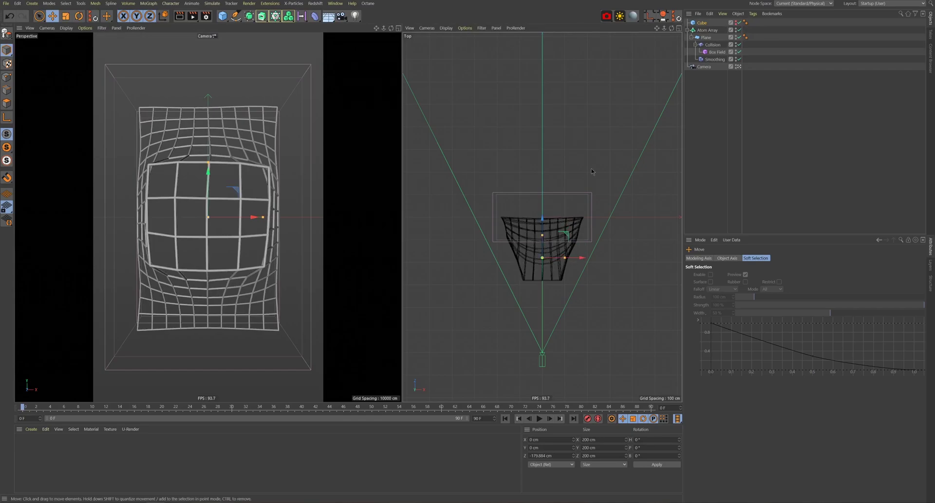
- Set the camera to a 25 mm focal length and dolly it closer to the grid
click(704, 66)
click(783, 284)
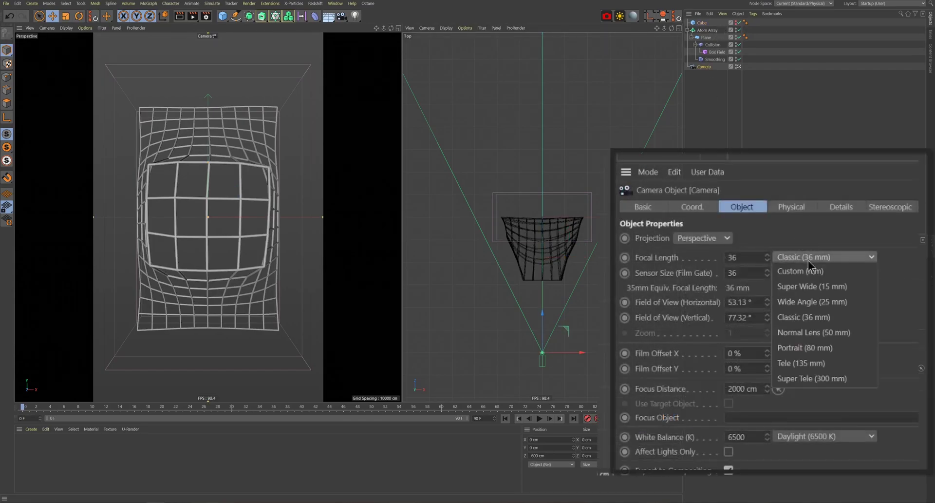
click(820, 302)
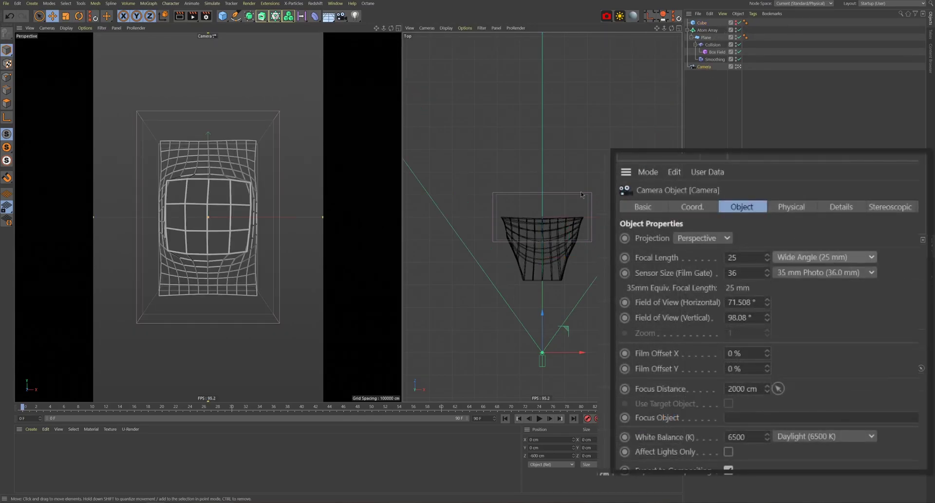
drag(383, 28, 400, 29)
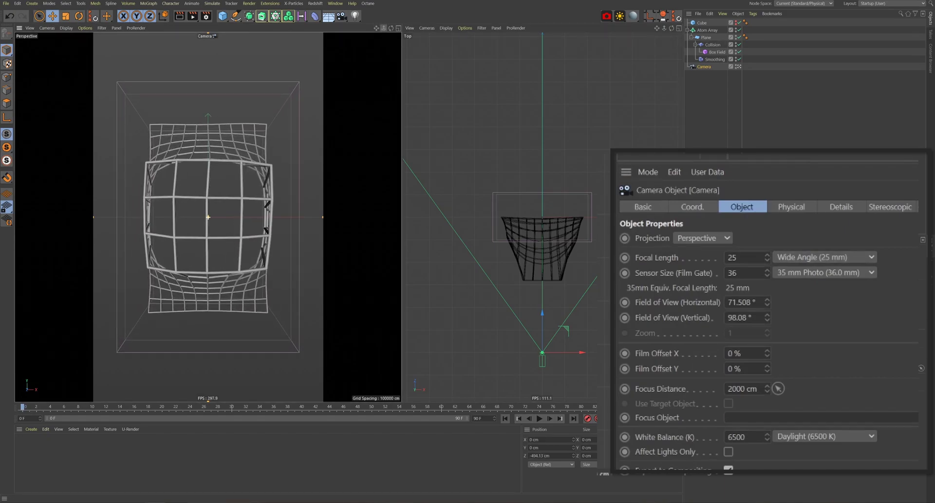
- Drag the cube back and forth through the grid, ending near -163 cm along Z
click(550, 206)
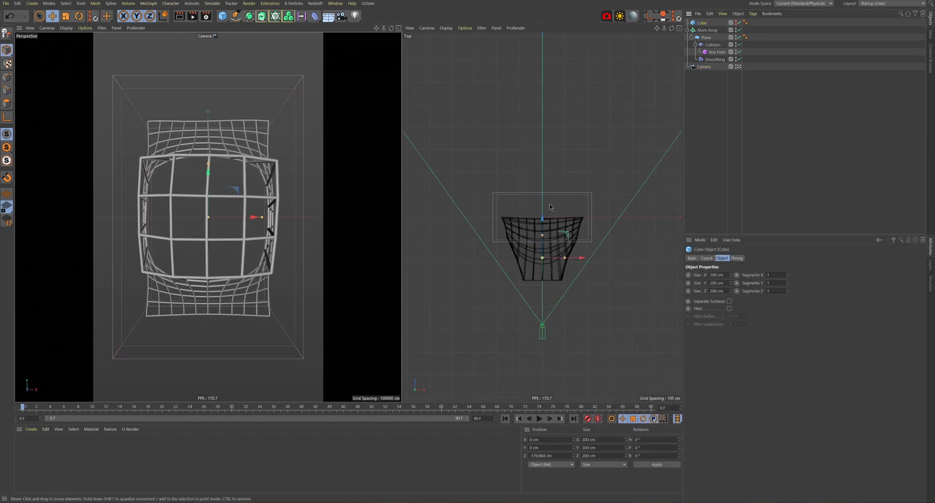
drag(545, 218, 538, 233)
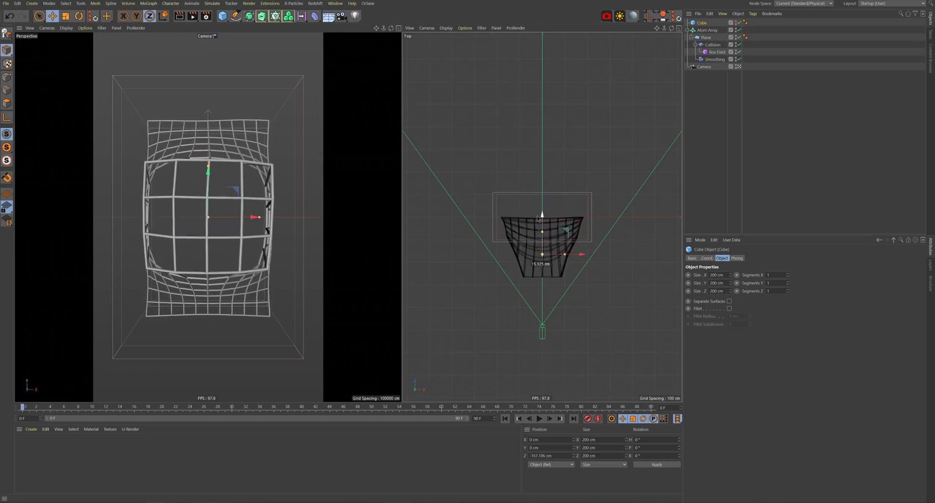
drag(537, 233, 538, 205)
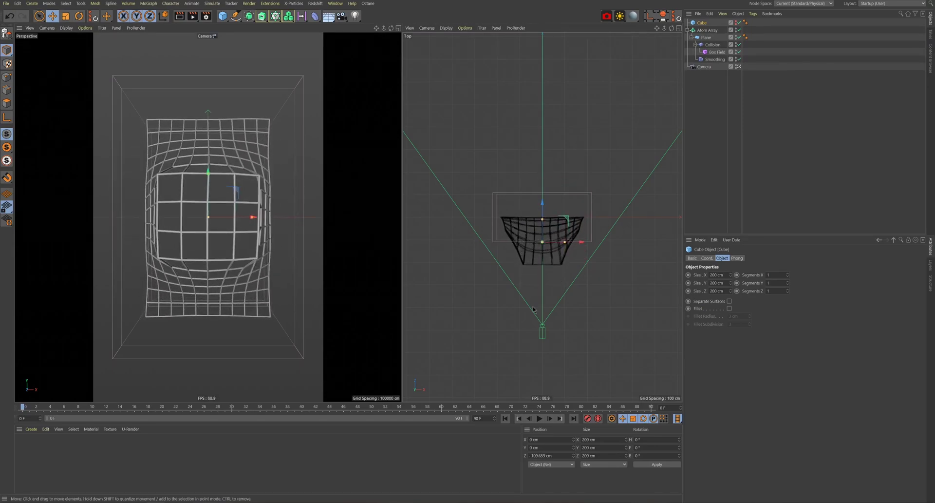
drag(565, 273, 544, 282)
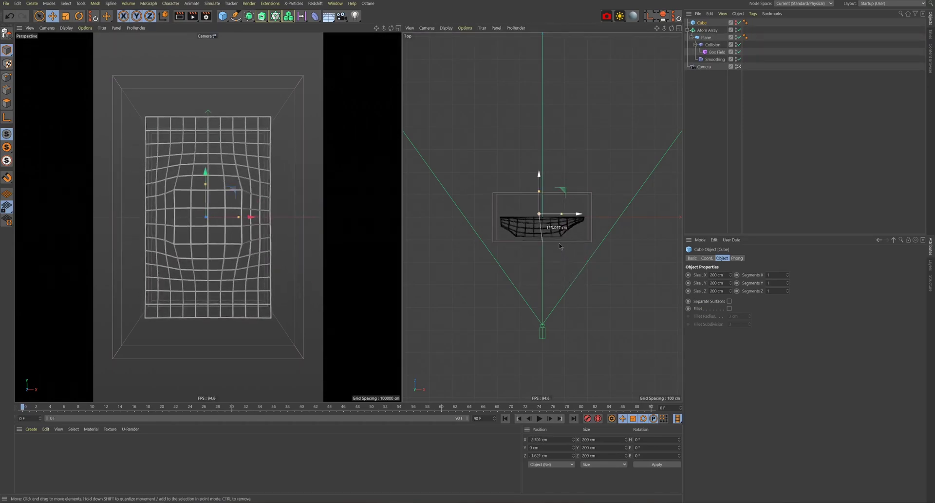
mouse_move(263, 268)
mouse_down()
mouse_move(307, 218)
mouse_move(264, 359)
mouse_move(309, 201)
mouse_move(340, 288)
mouse_up()
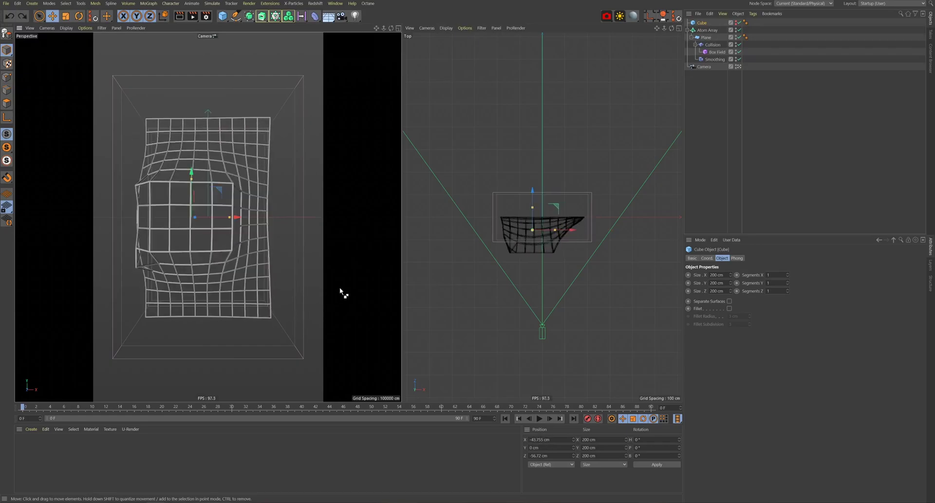
drag(510, 197, 520, 218)
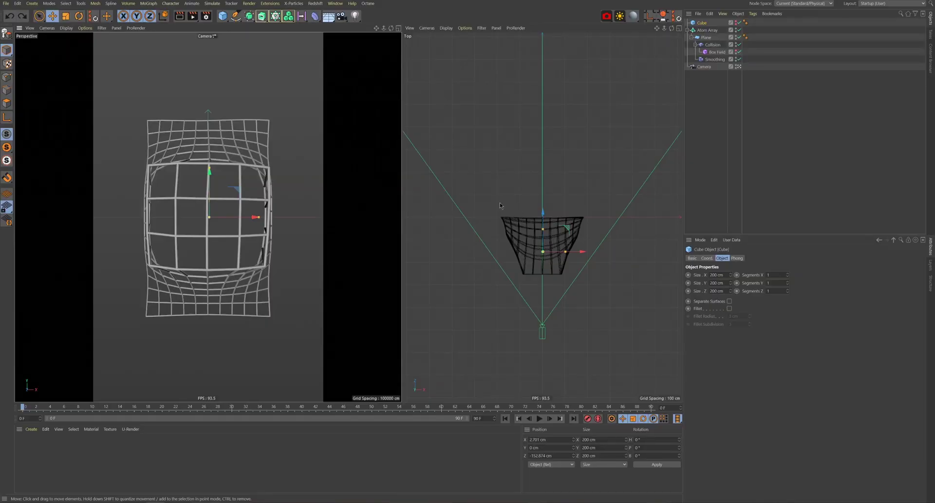
mouse_move(544, 241)
mouse_down()
mouse_move(548, 199)
mouse_move(544, 243)
mouse_up()
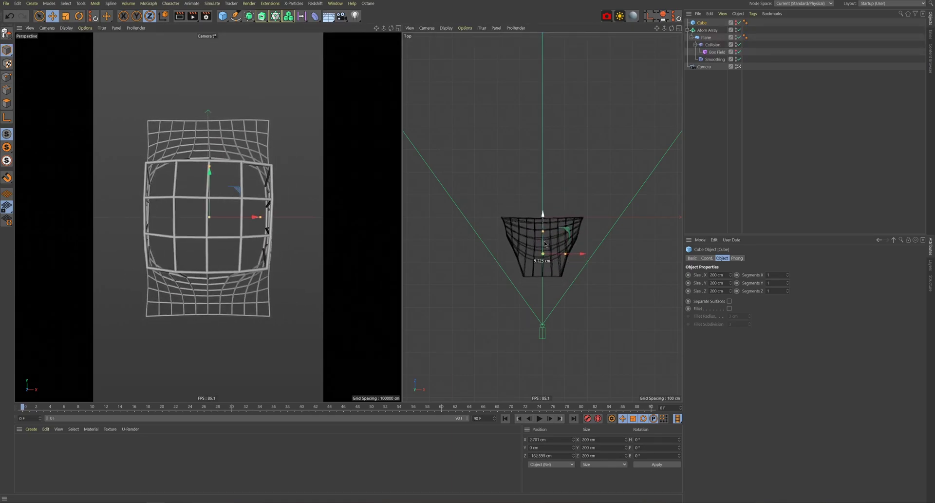
- Give the plane 20 width segments and 30 height segments
click(705, 38)
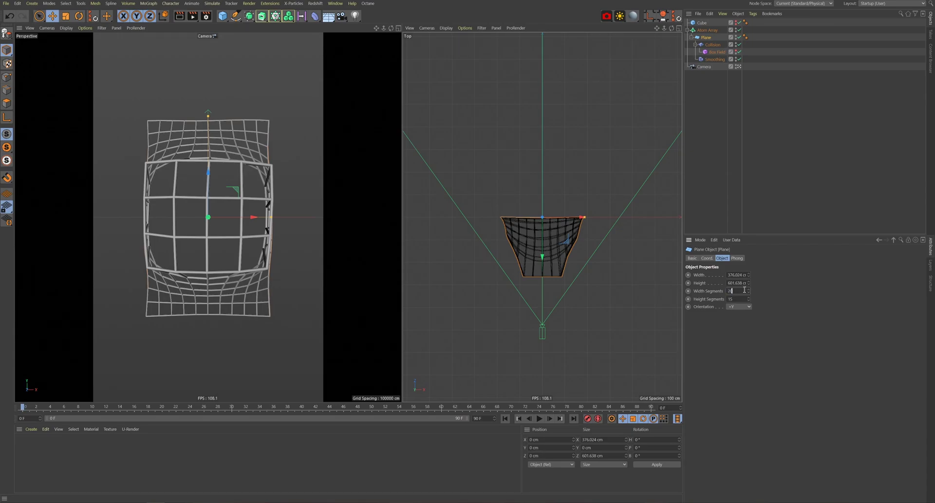
text(0)
key(Tab)
text(30)
key(Return)
click(469, 132)
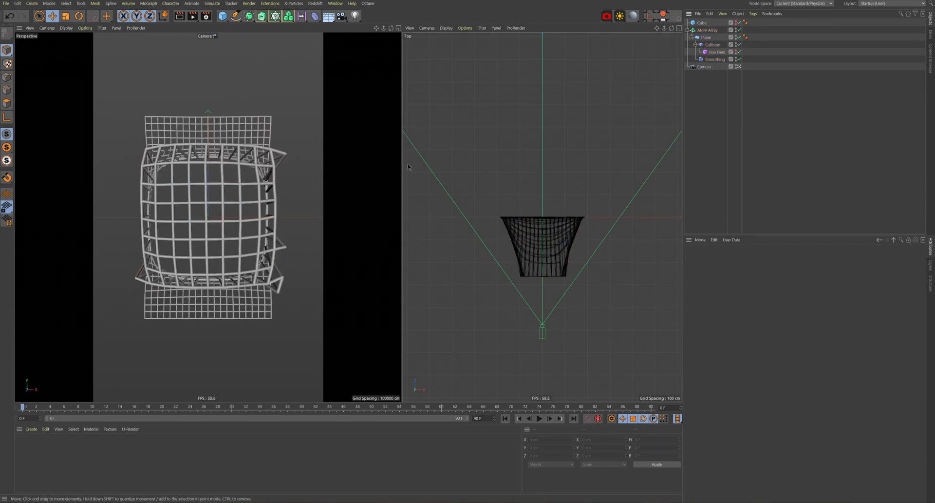
- Tilt the cube, enable Fillet with about a 30 cm radius, and push it into the grid
click(700, 23)
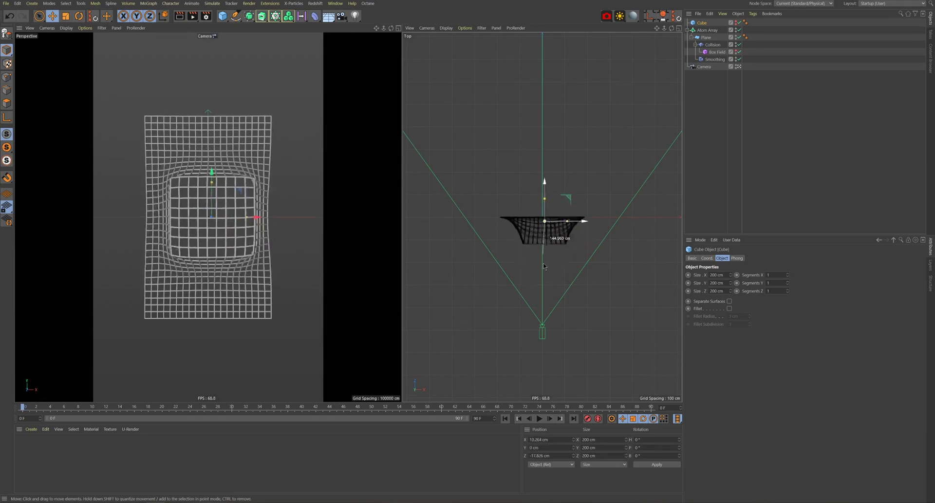
drag(532, 291, 516, 280)
key(r)
drag(549, 243, 560, 229)
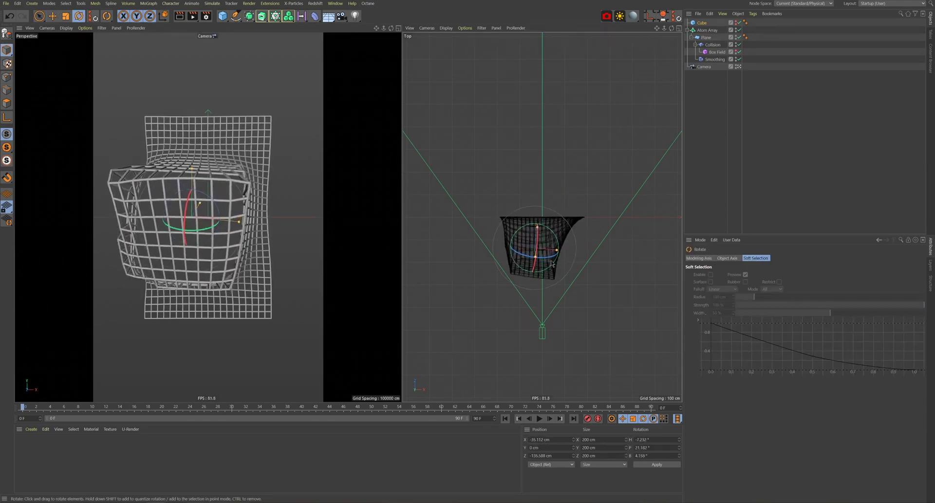
click(778, 343)
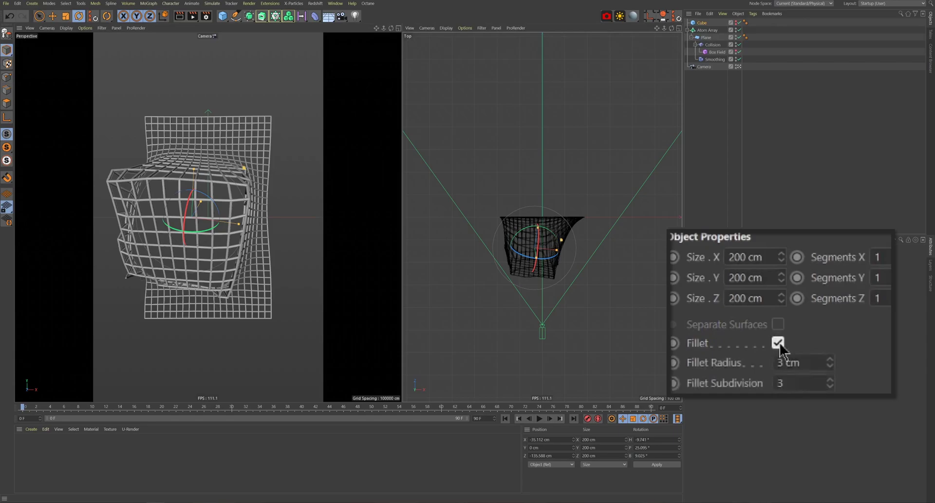
drag(749, 316, 750, 307)
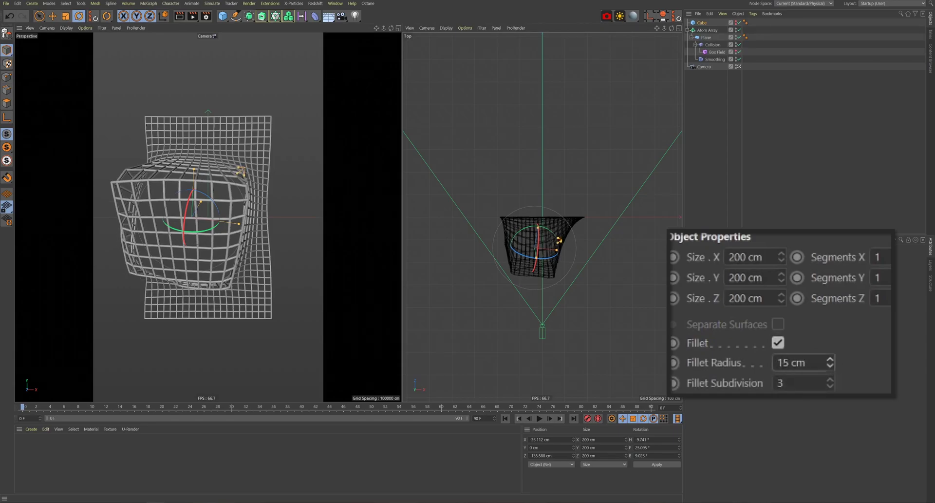
key(e)
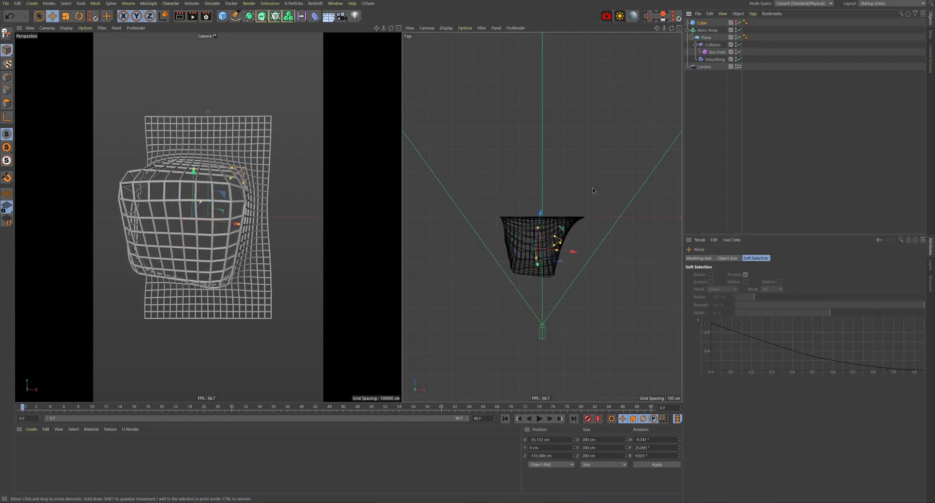
mouse_move(582, 264)
mouse_down()
mouse_move(591, 183)
mouse_move(598, 244)
mouse_move(553, 202)
mouse_up()
mouse_move(208, 167)
mouse_down()
mouse_move(309, 250)
mouse_move(327, 322)
mouse_up()
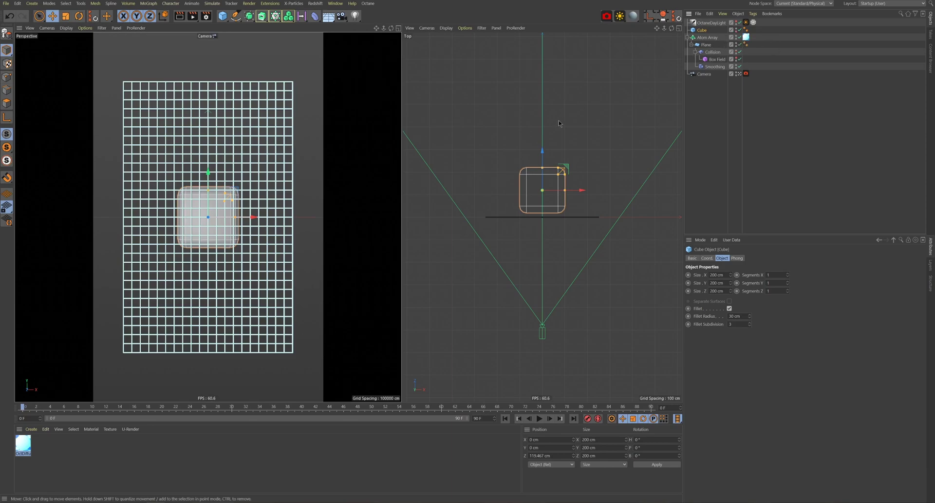
- Add a Vibrate tag to the cube with position amplitude 100/100/300 cm
right_click(702, 30)
mouse_move(656, 28)
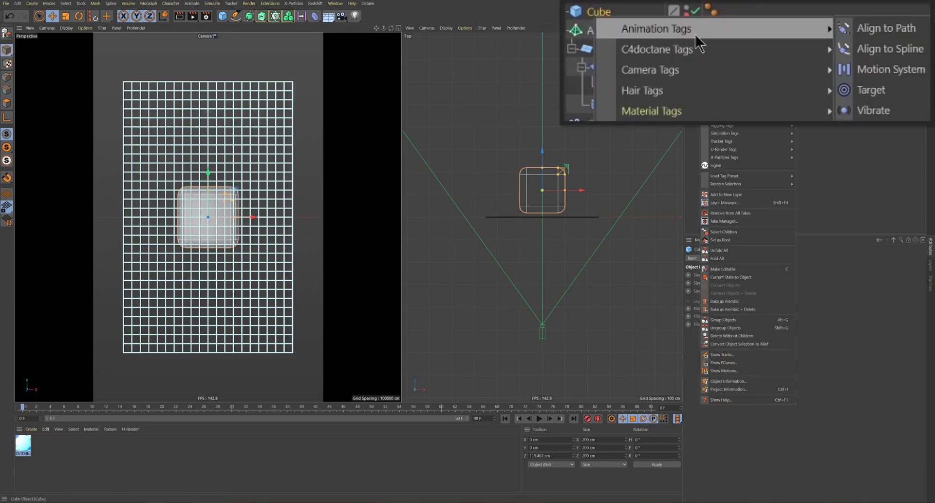
click(885, 113)
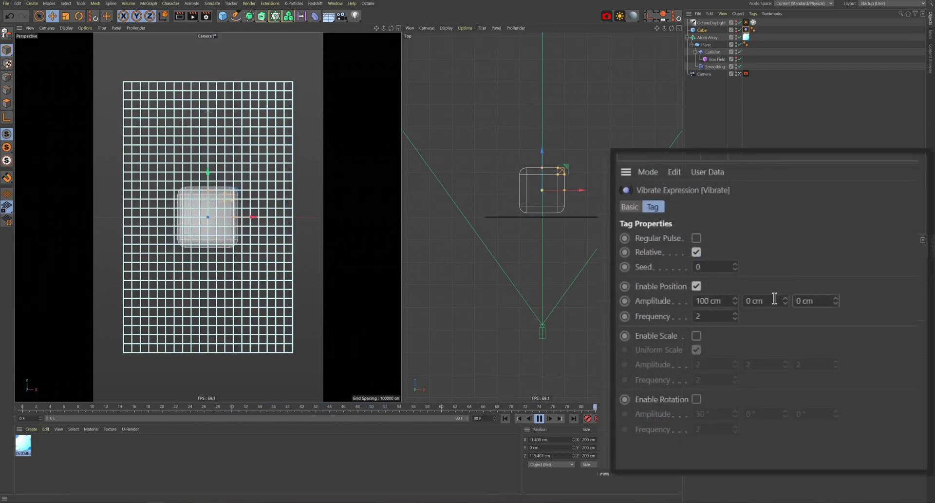
double_click(774, 298)
text(100)
key(Return)
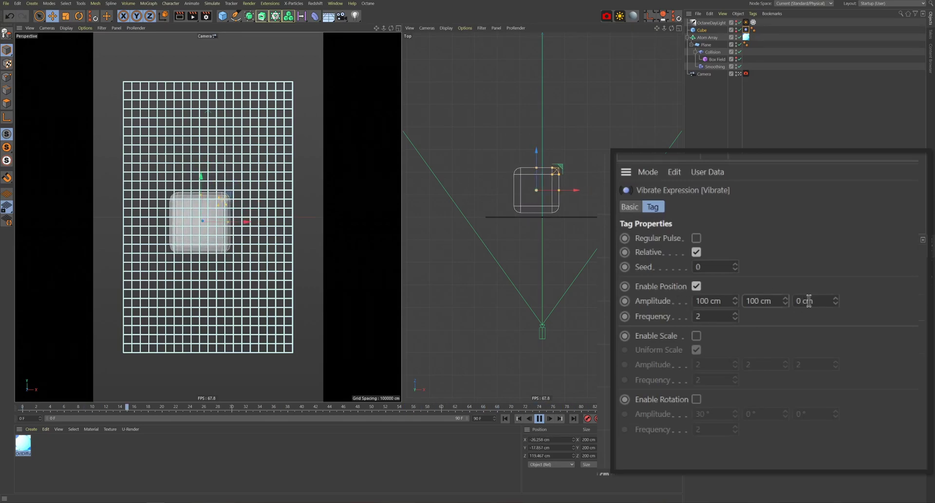
text(300)
key(Return)
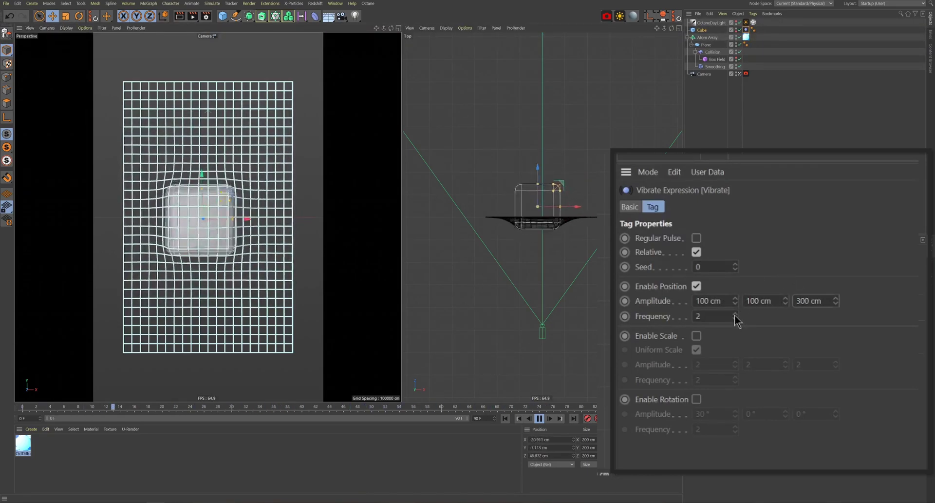
- Enable 90° rotation vibration at frequency 1 and preview the playback
click(726, 282)
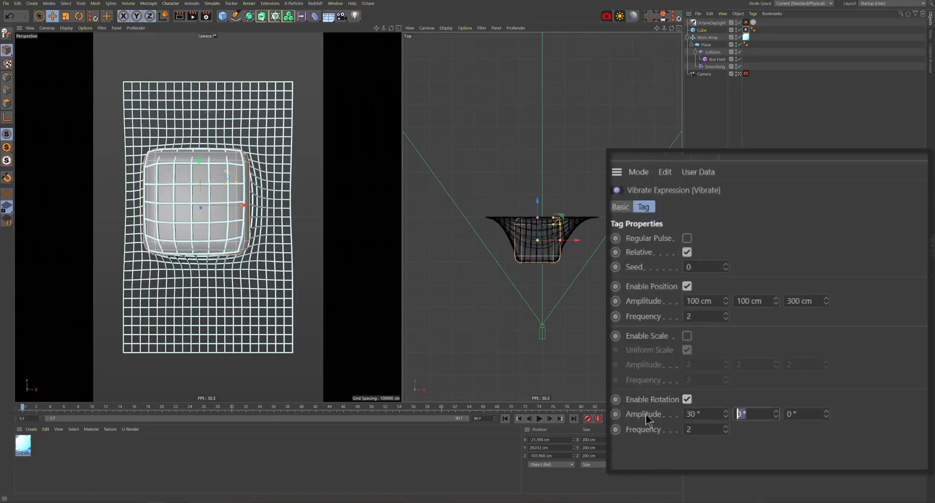
click(539, 418)
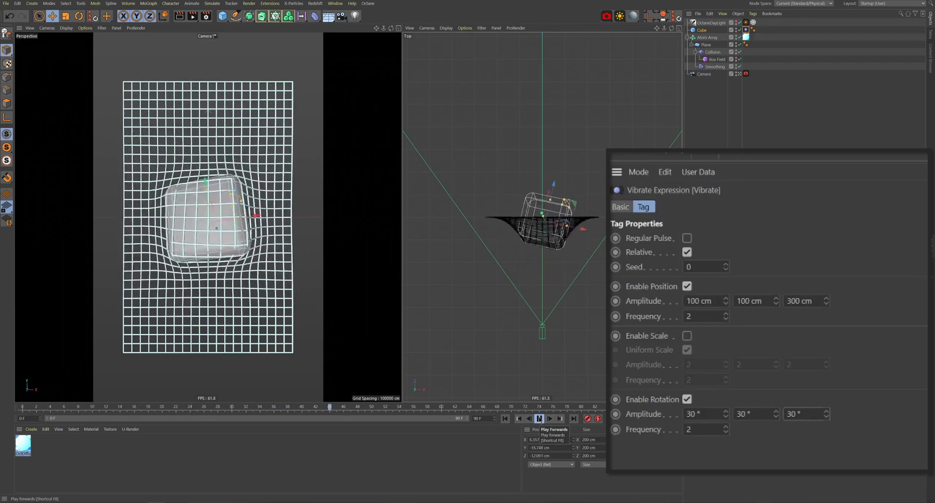
click(539, 418)
click(505, 418)
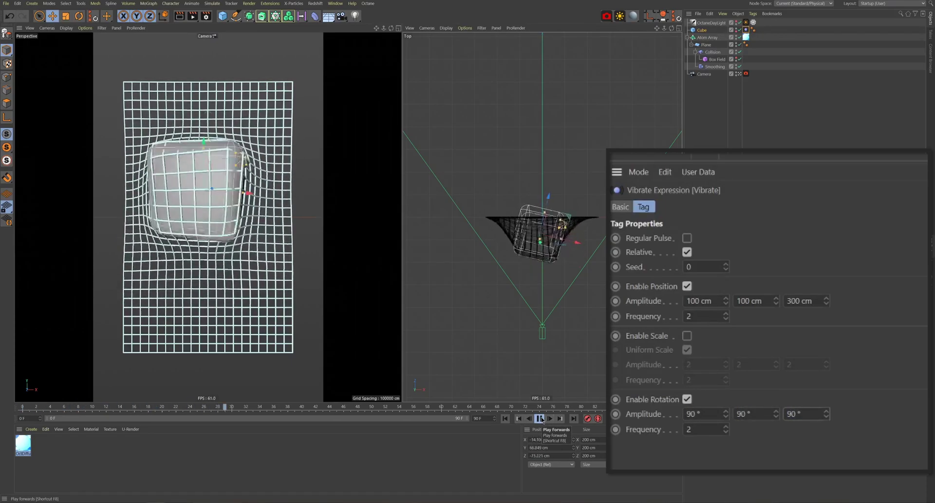
double_click(700, 432)
text(1)
key(Return)
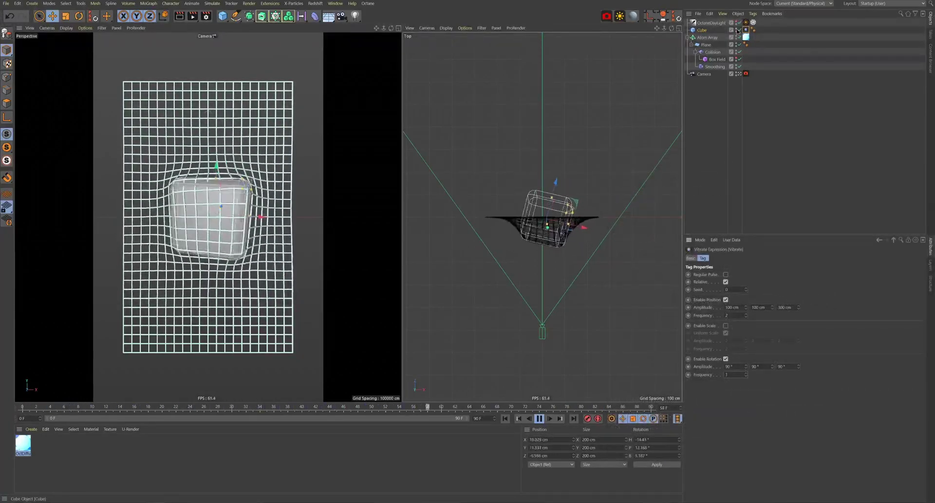
click(700, 111)
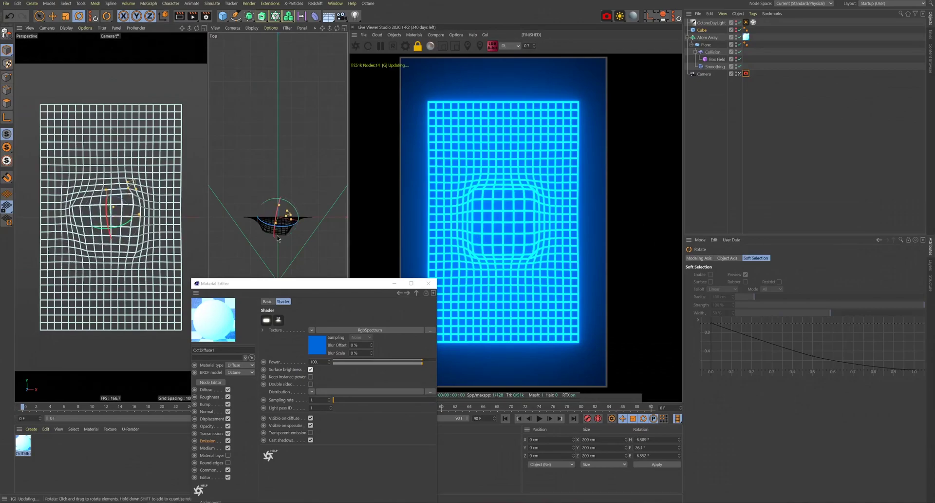
- Bulge the grid's left side with the cube, soften the bloom, and add glare power and blur
key(e)
mouse_move(276, 240)
mouse_down()
mouse_move(294, 260)
mouse_move(261, 192)
mouse_up()
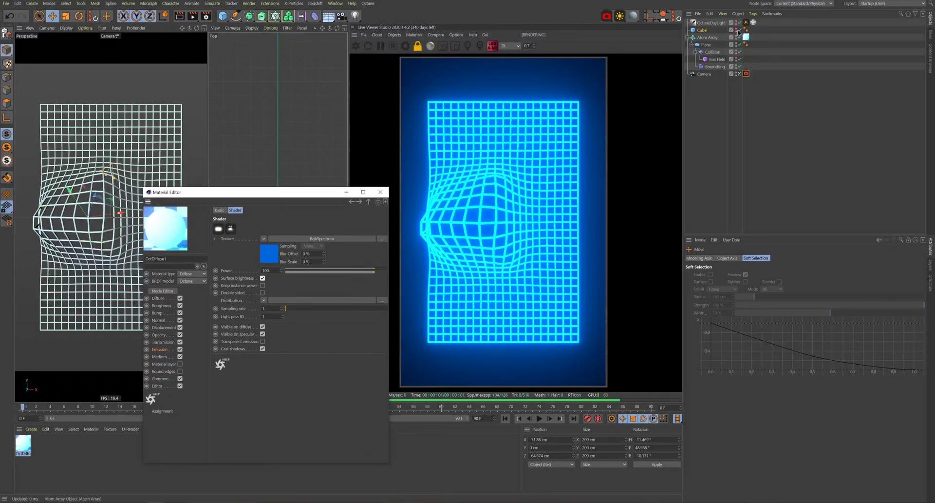
drag(750, 281, 920, 281)
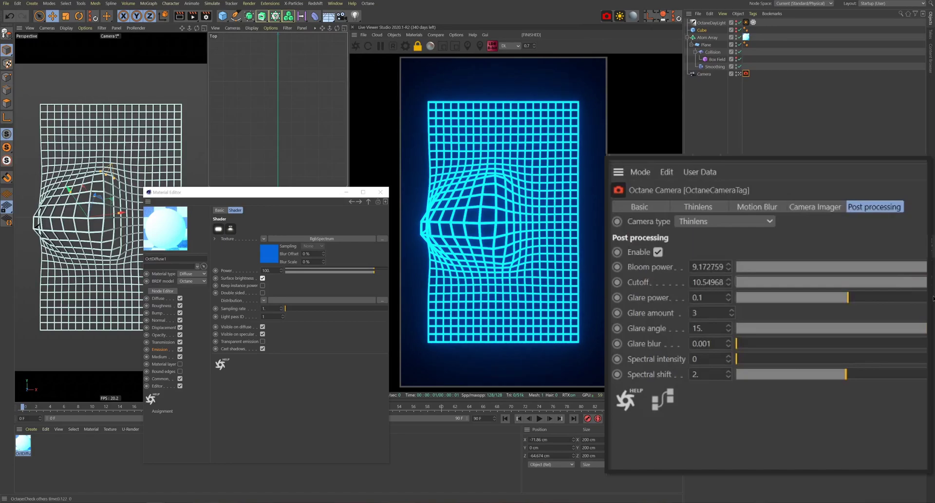
drag(729, 267, 728, 292)
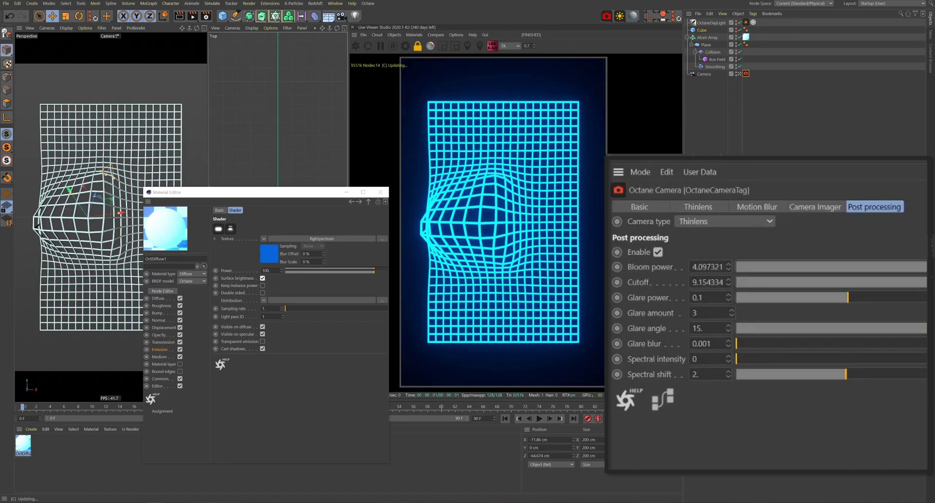
drag(922, 271, 911, 273)
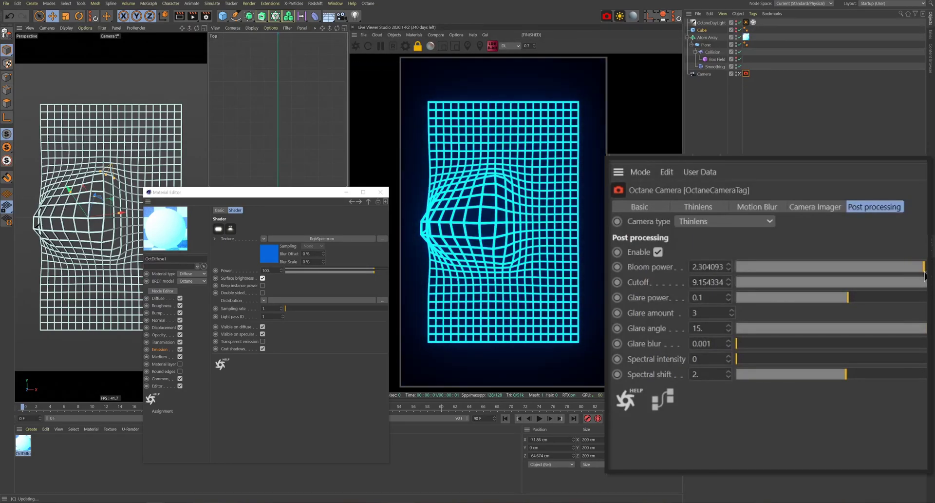
drag(728, 282, 728, 273)
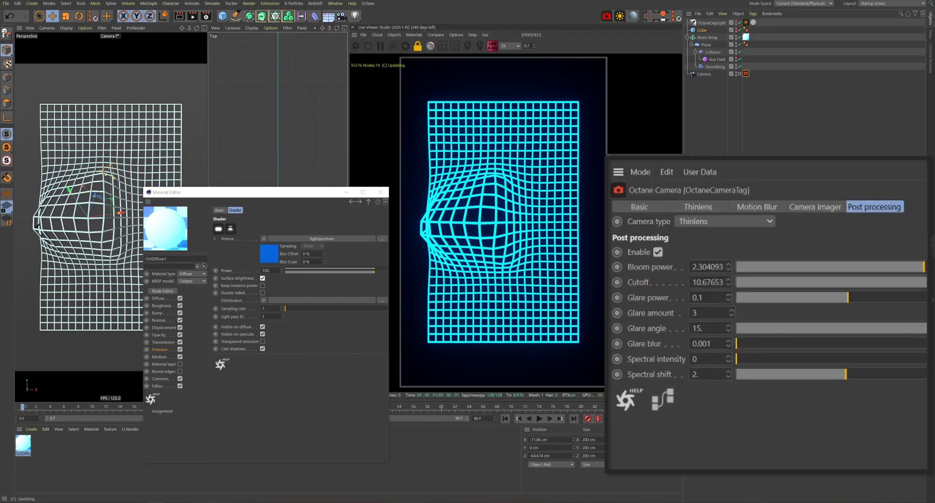
drag(854, 298, 906, 298)
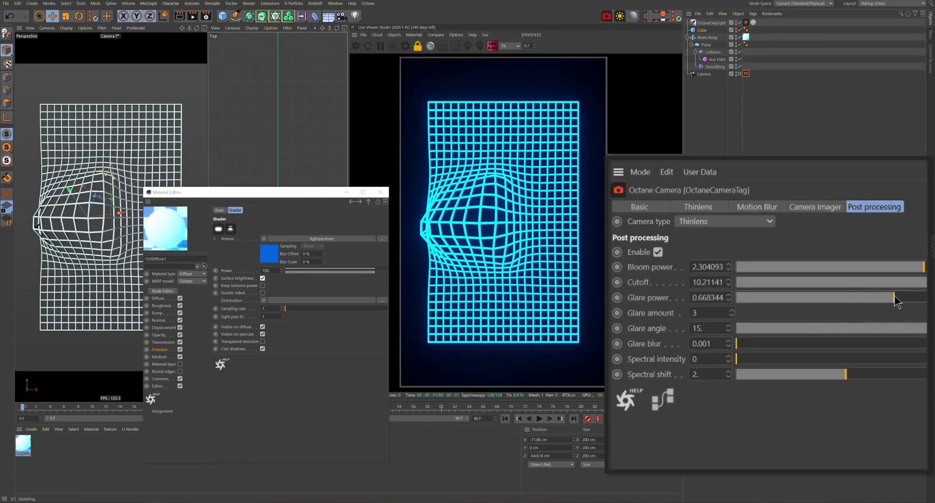
drag(743, 343, 785, 344)
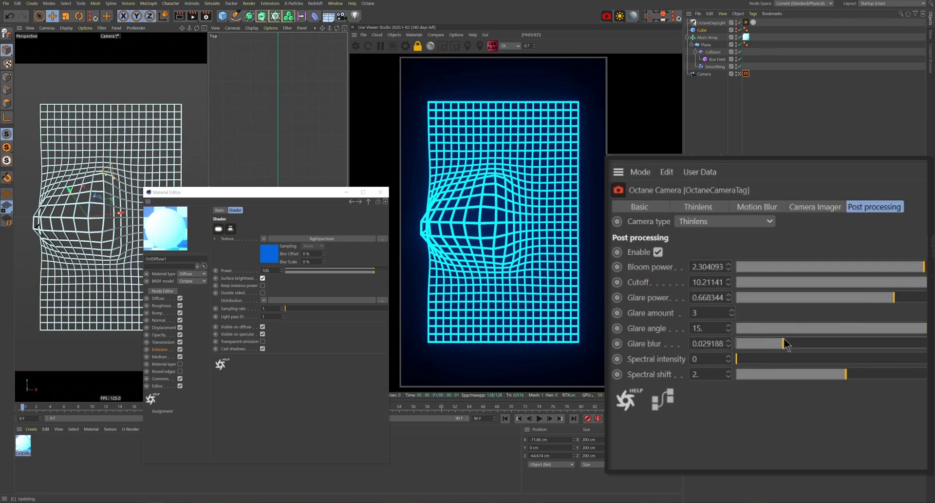